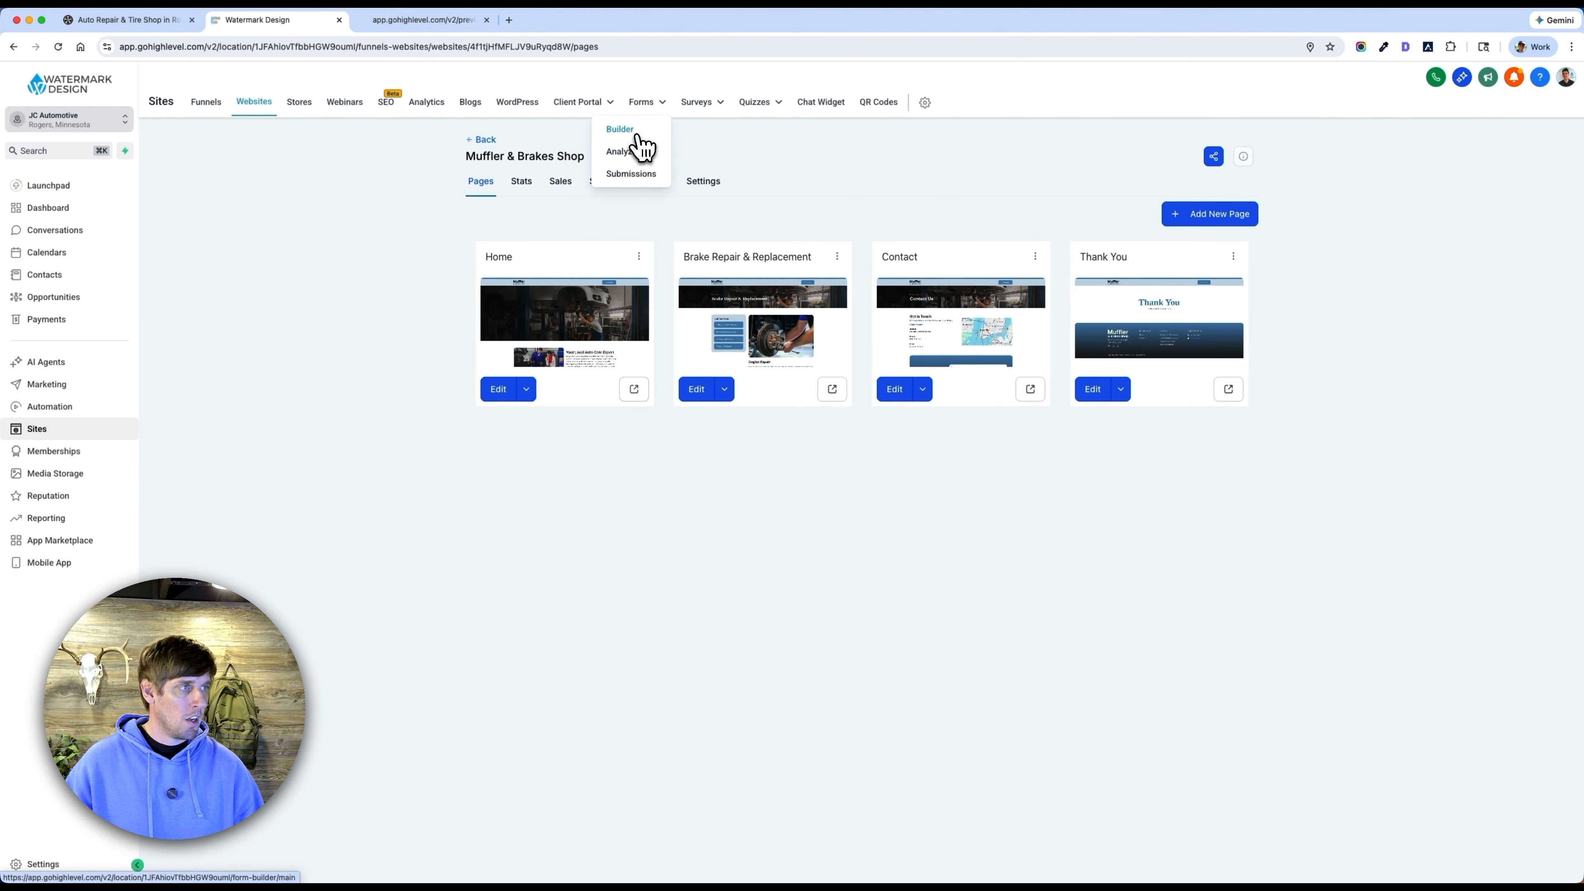
Create a new form in the Forms builder.
{"action": "left_click", "coordinate": [638, 134]}
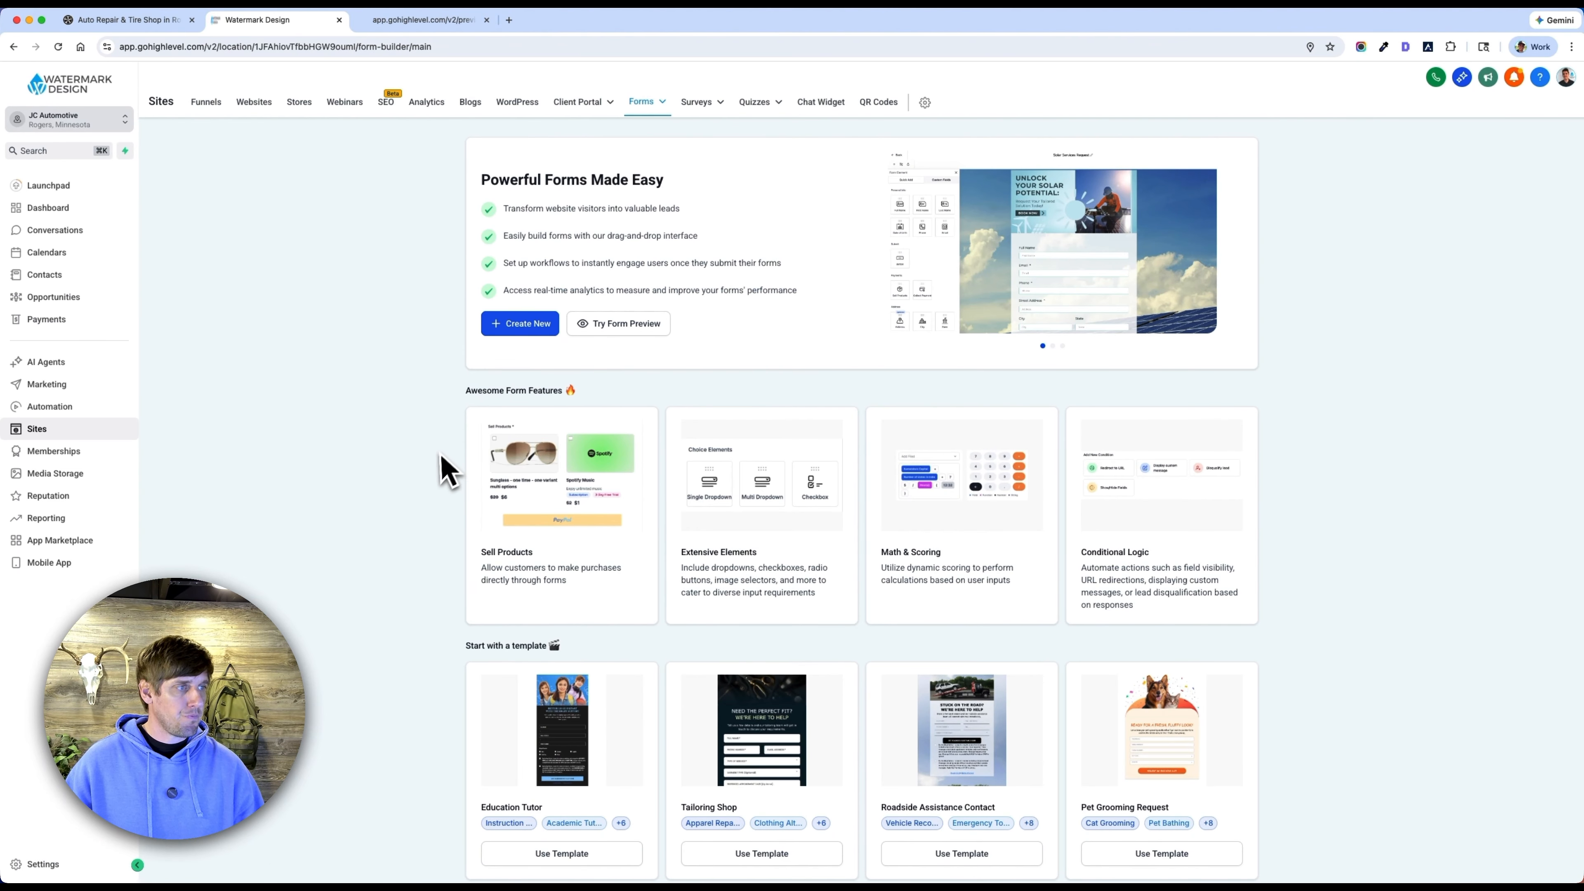
{"action": "left_click", "coordinate": [529, 326]}
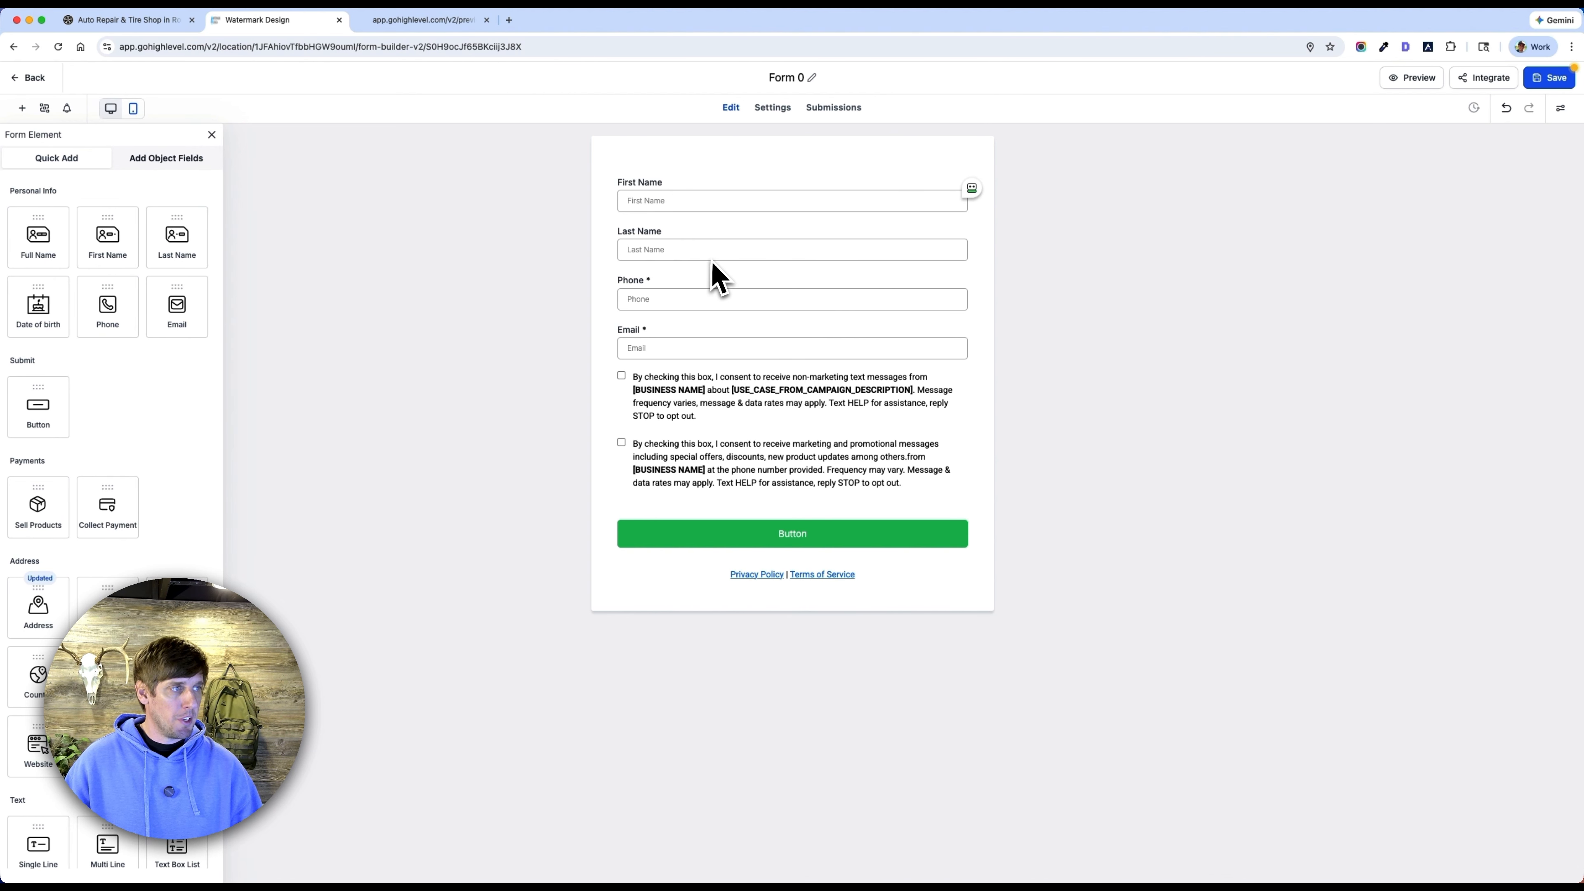
Replace the First Name and Last Name fields with a Full Name field at the start of the form.
{"action": "left_click", "coordinate": [689, 184]}
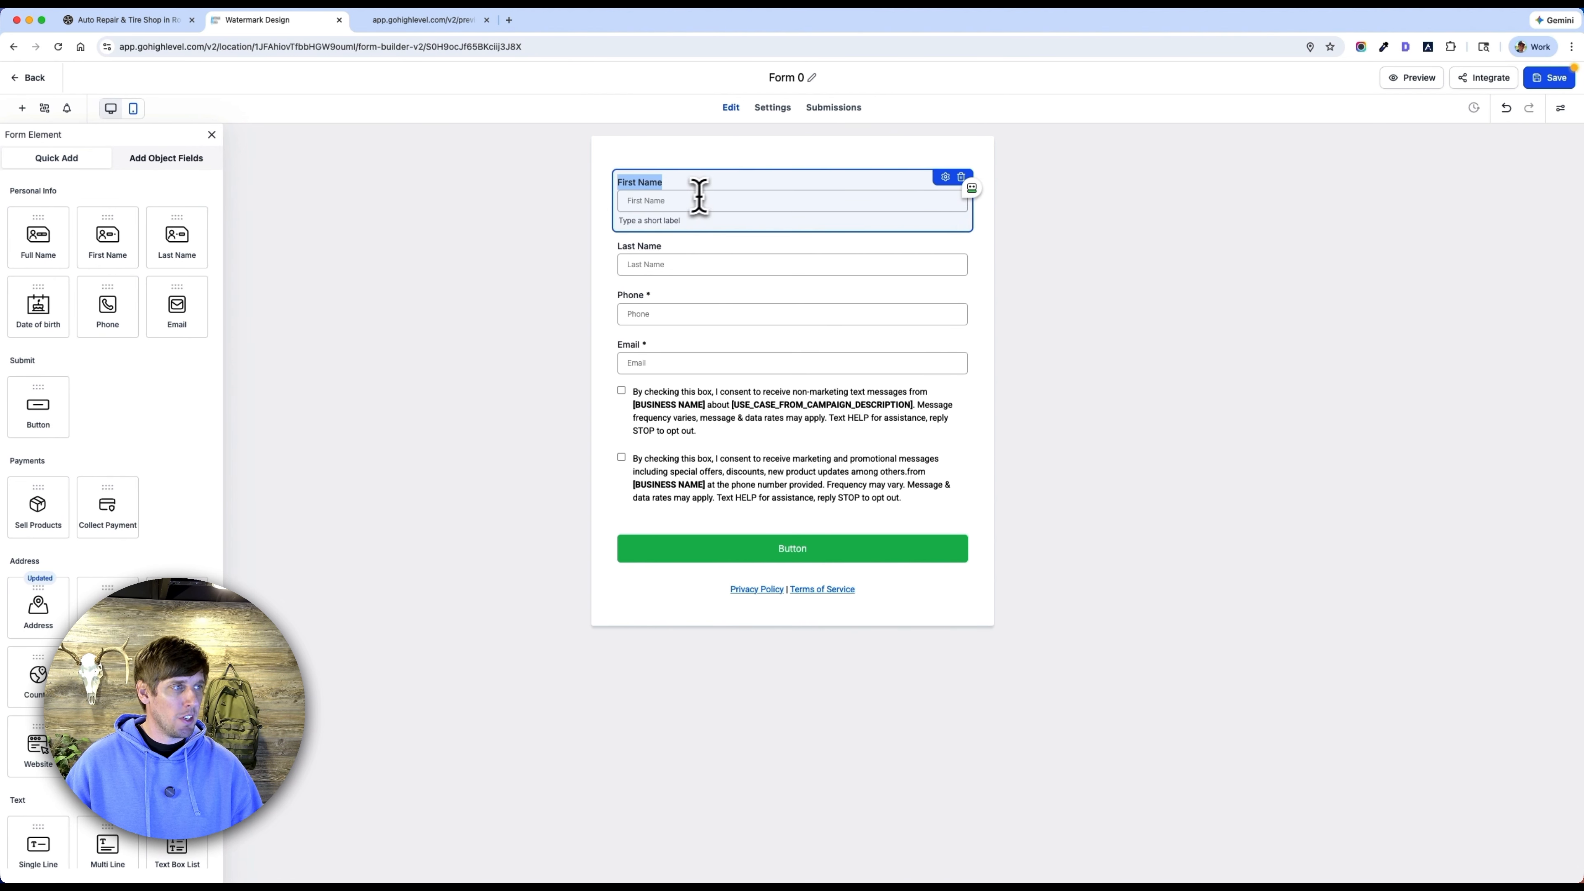
{"action": "left_click", "coordinate": [961, 178]}
{"action": "left_click", "coordinate": [946, 193]}
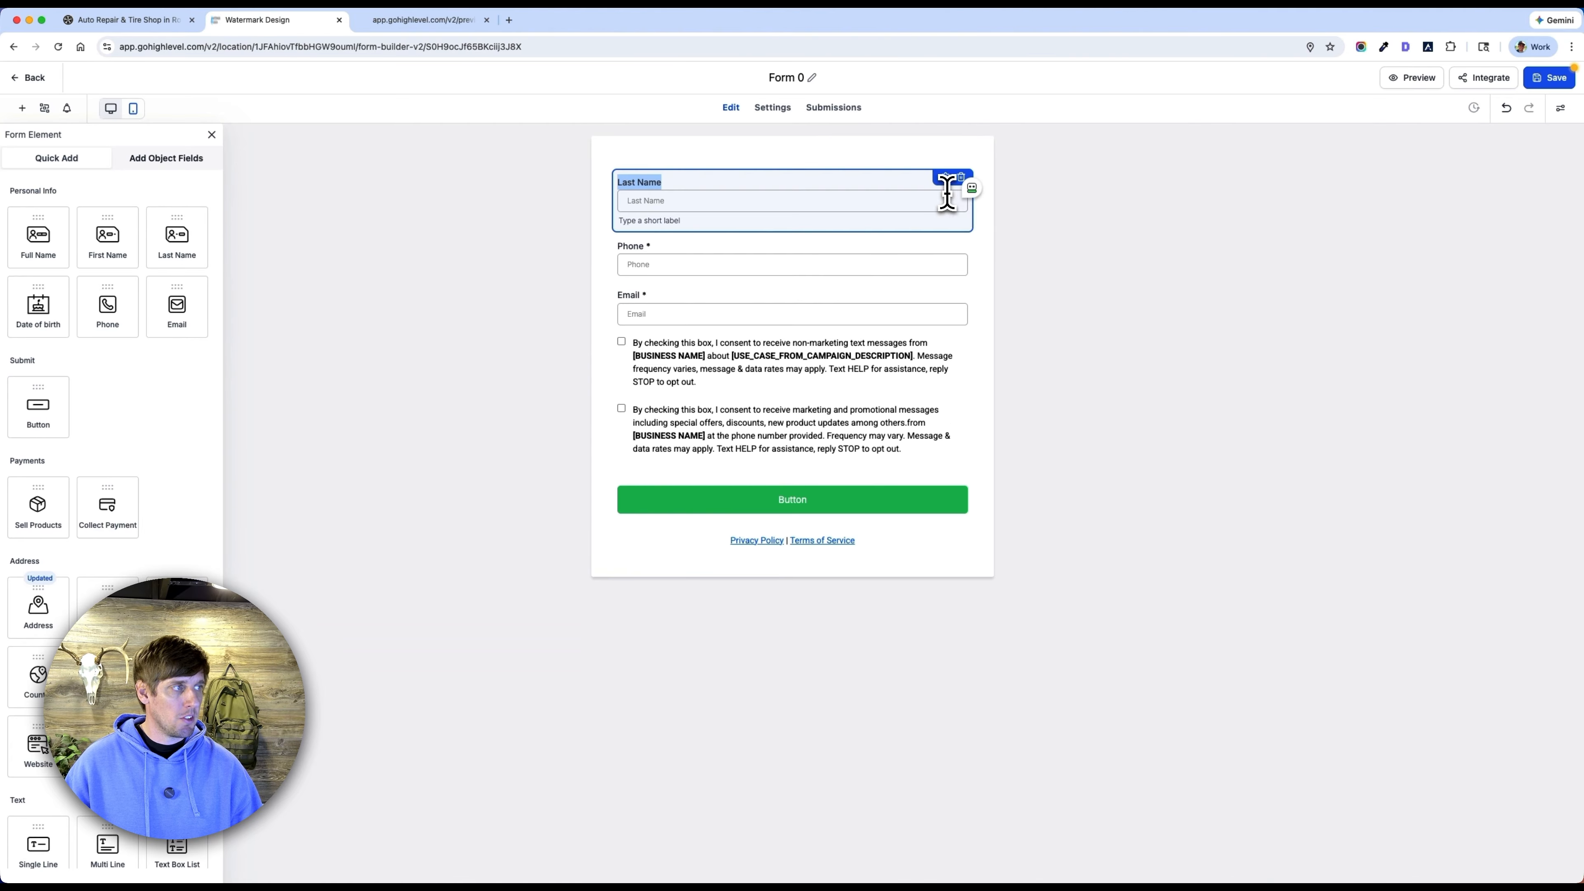
{"action": "left_click", "coordinate": [961, 178]}
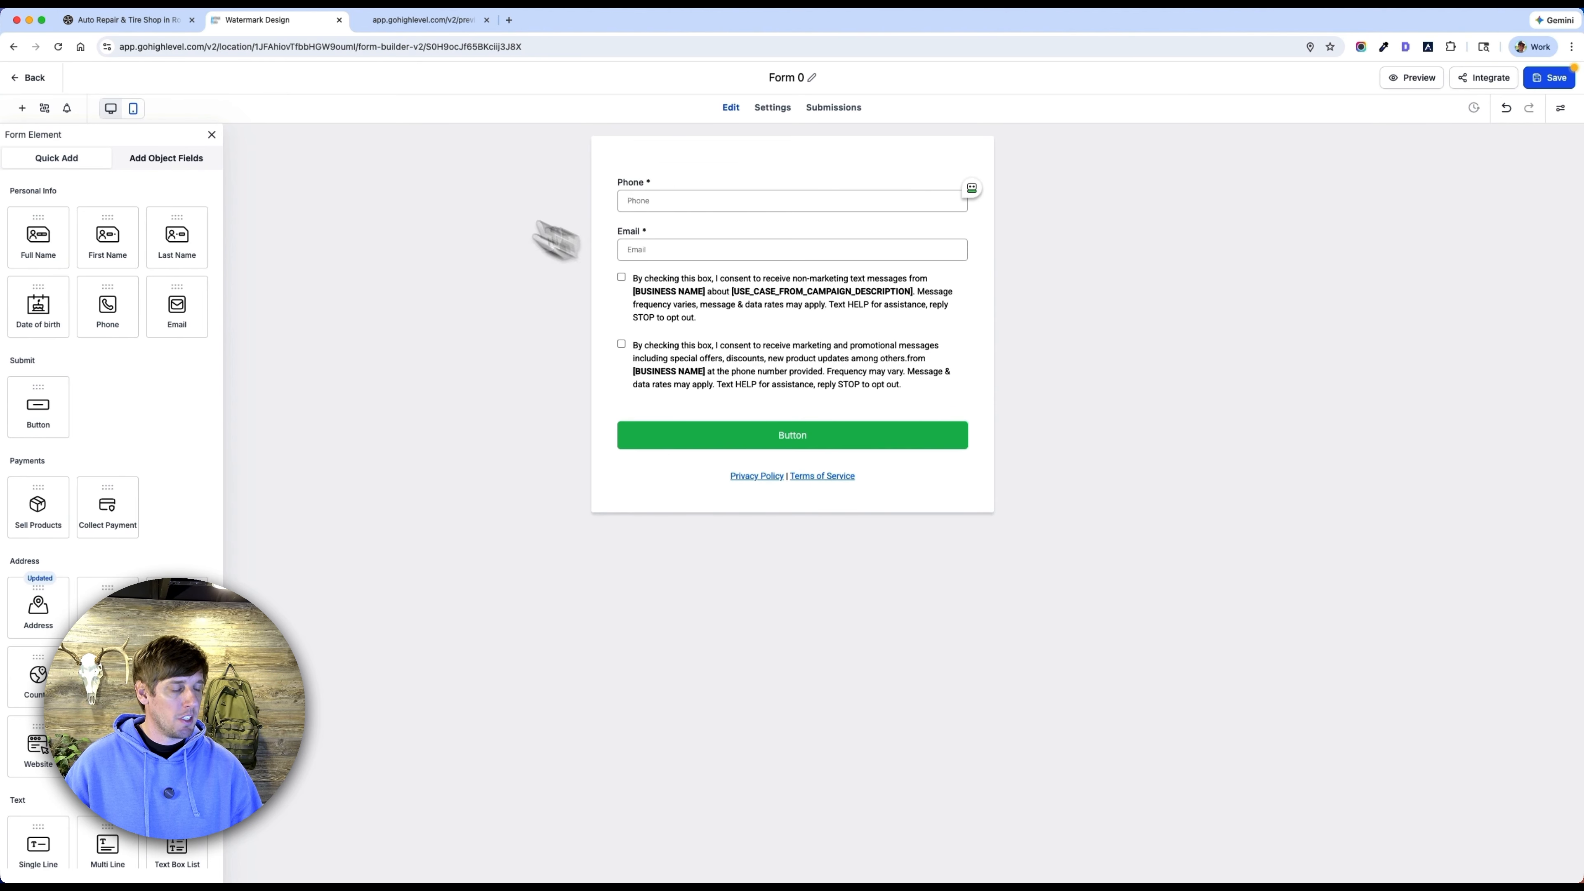
{"action": "left_click_drag", "start_coordinate": [49, 248], "coordinate": [650, 181]}
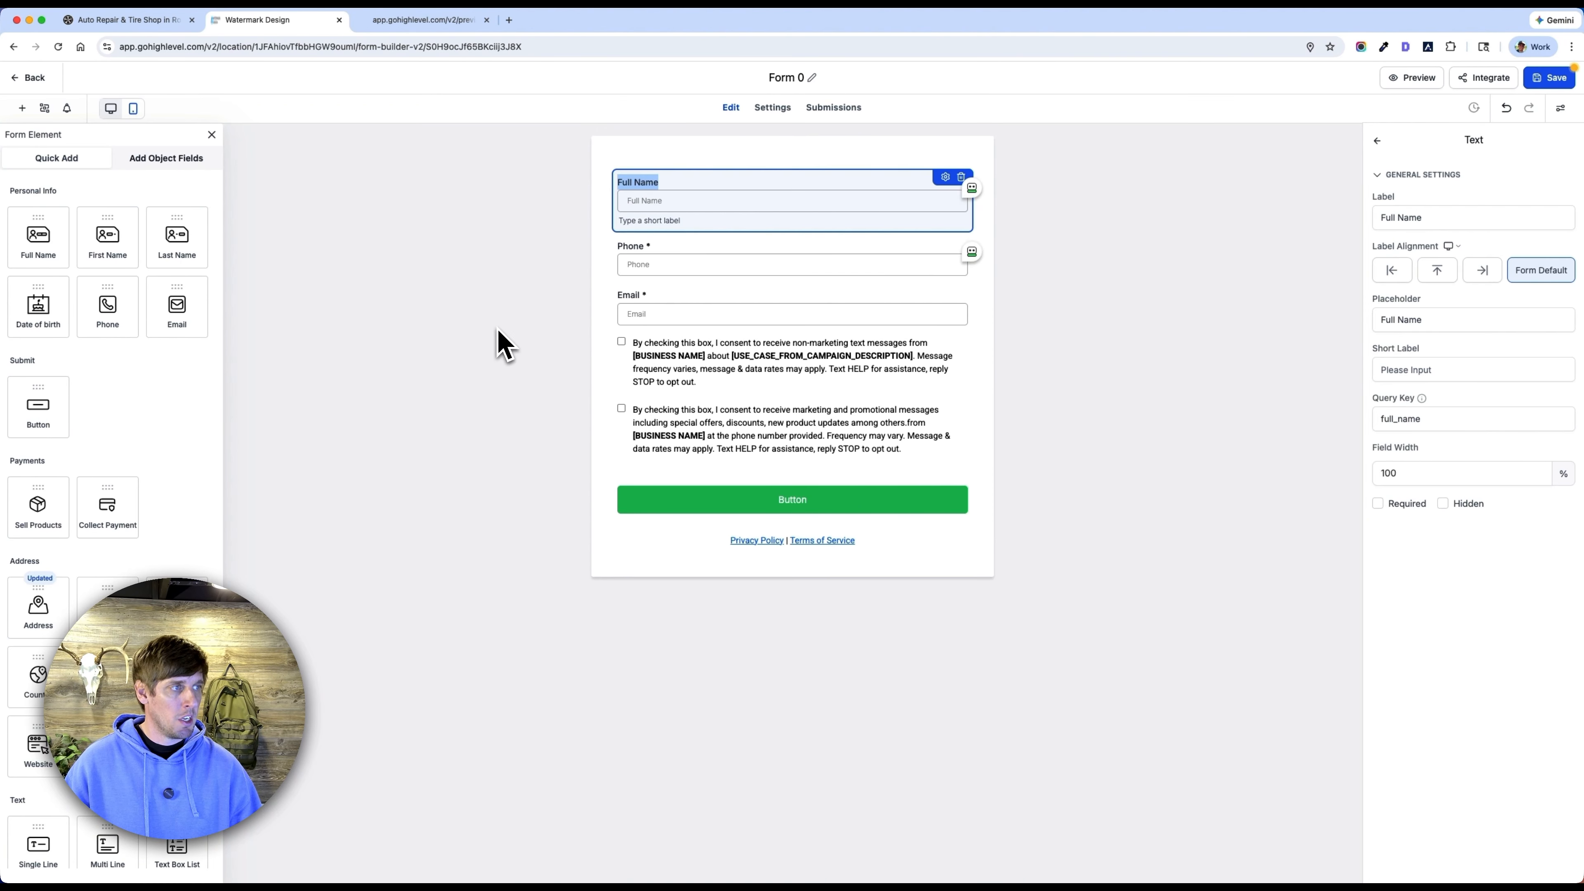
{"action": "left_click", "coordinate": [506, 346]}
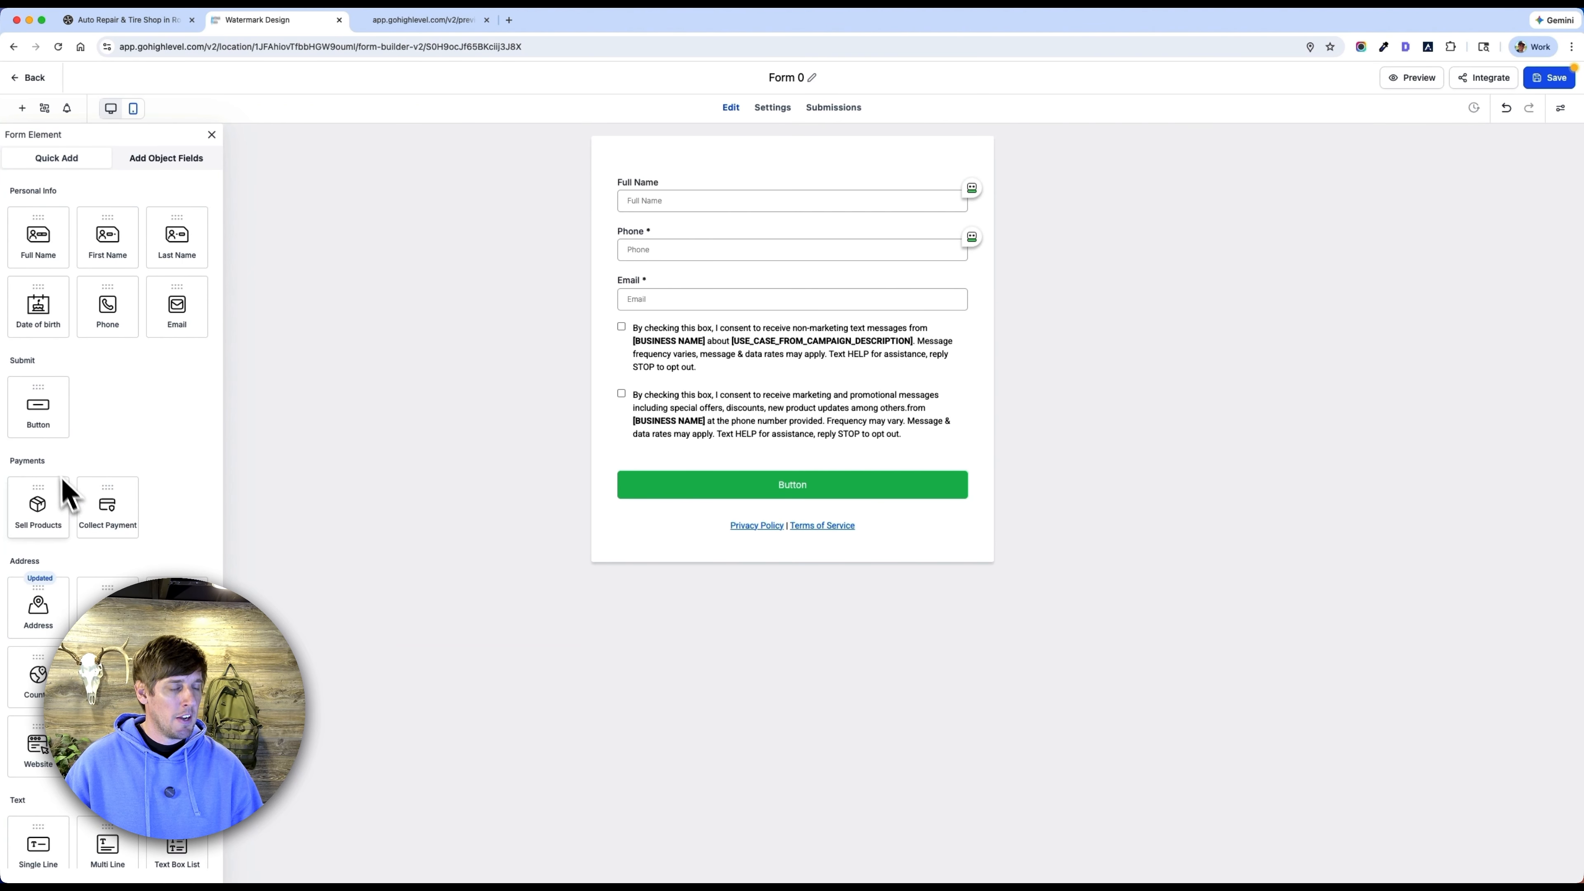
Add a multi-line text field labelled "Comment" between the Email field and the consent checkboxes.
{"action": "scroll", "coordinate": [149, 407], "scroll_direction": "down", "scroll_amount": 5}
{"action": "scroll", "coordinate": [149, 403], "scroll_direction": "down", "scroll_amount": 1}
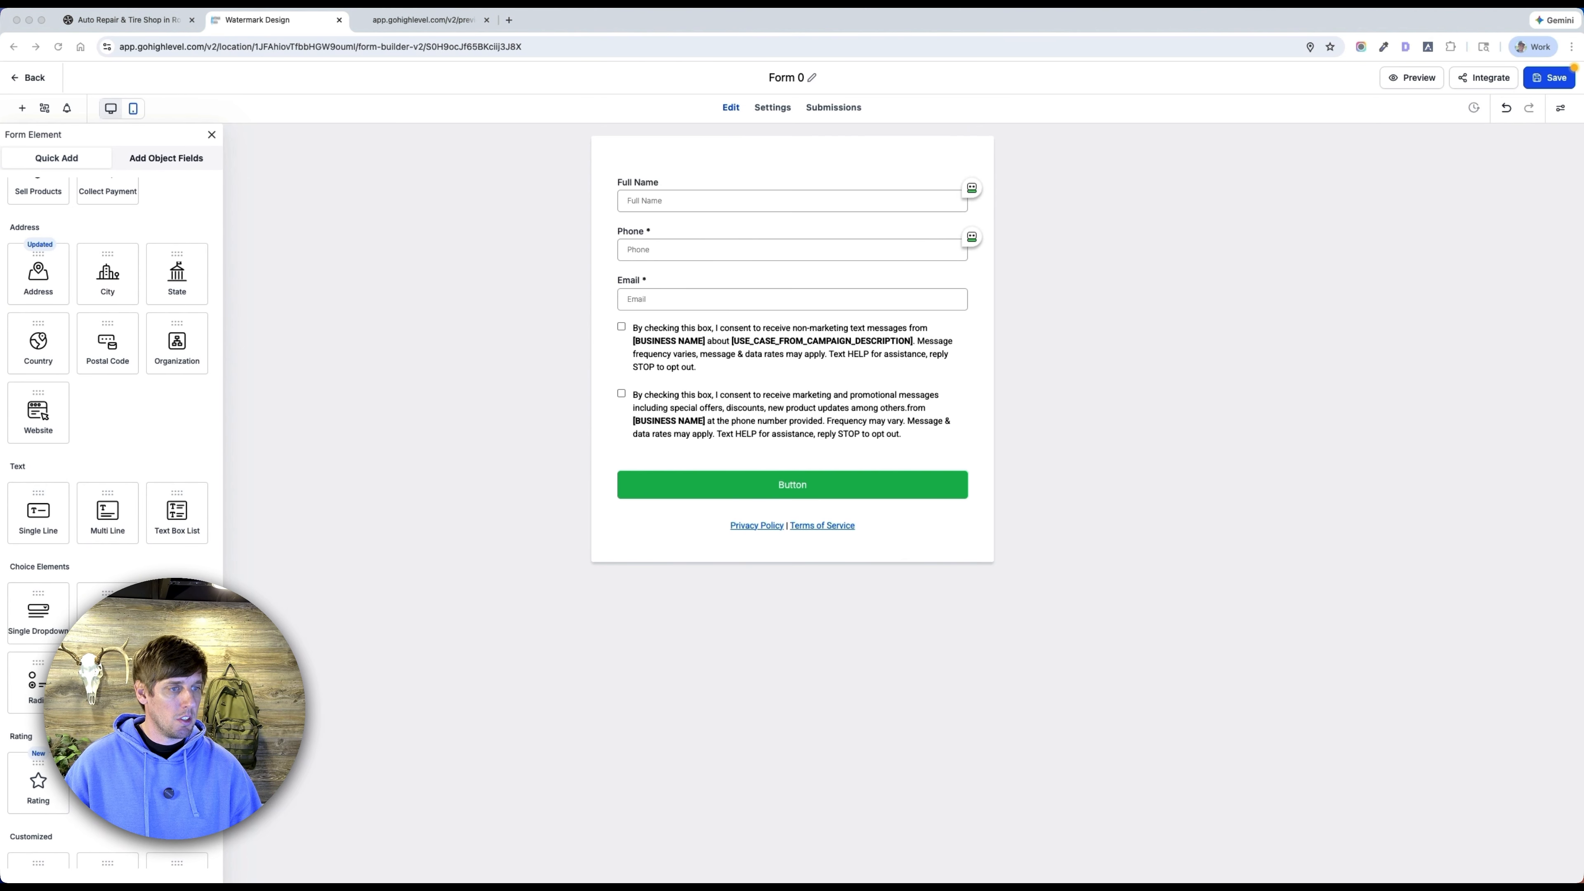
{"action": "scroll", "coordinate": [119, 503], "scroll_direction": "down", "scroll_amount": 1}
{"action": "left_click_drag", "start_coordinate": [122, 501], "coordinate": [652, 319]}
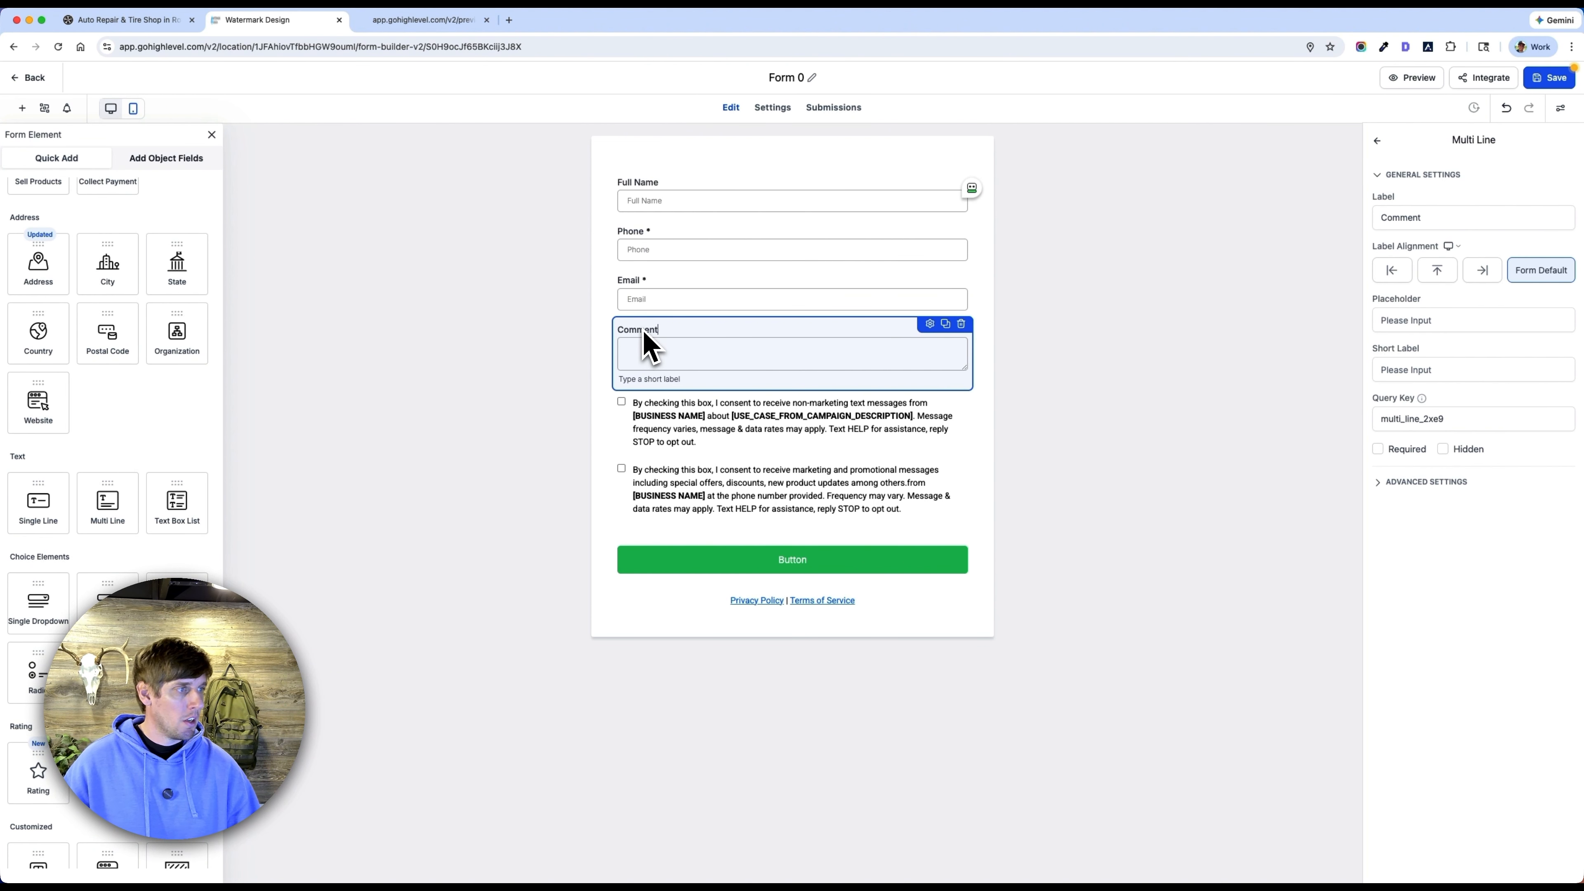
{"action": "left_click", "coordinate": [566, 462]}
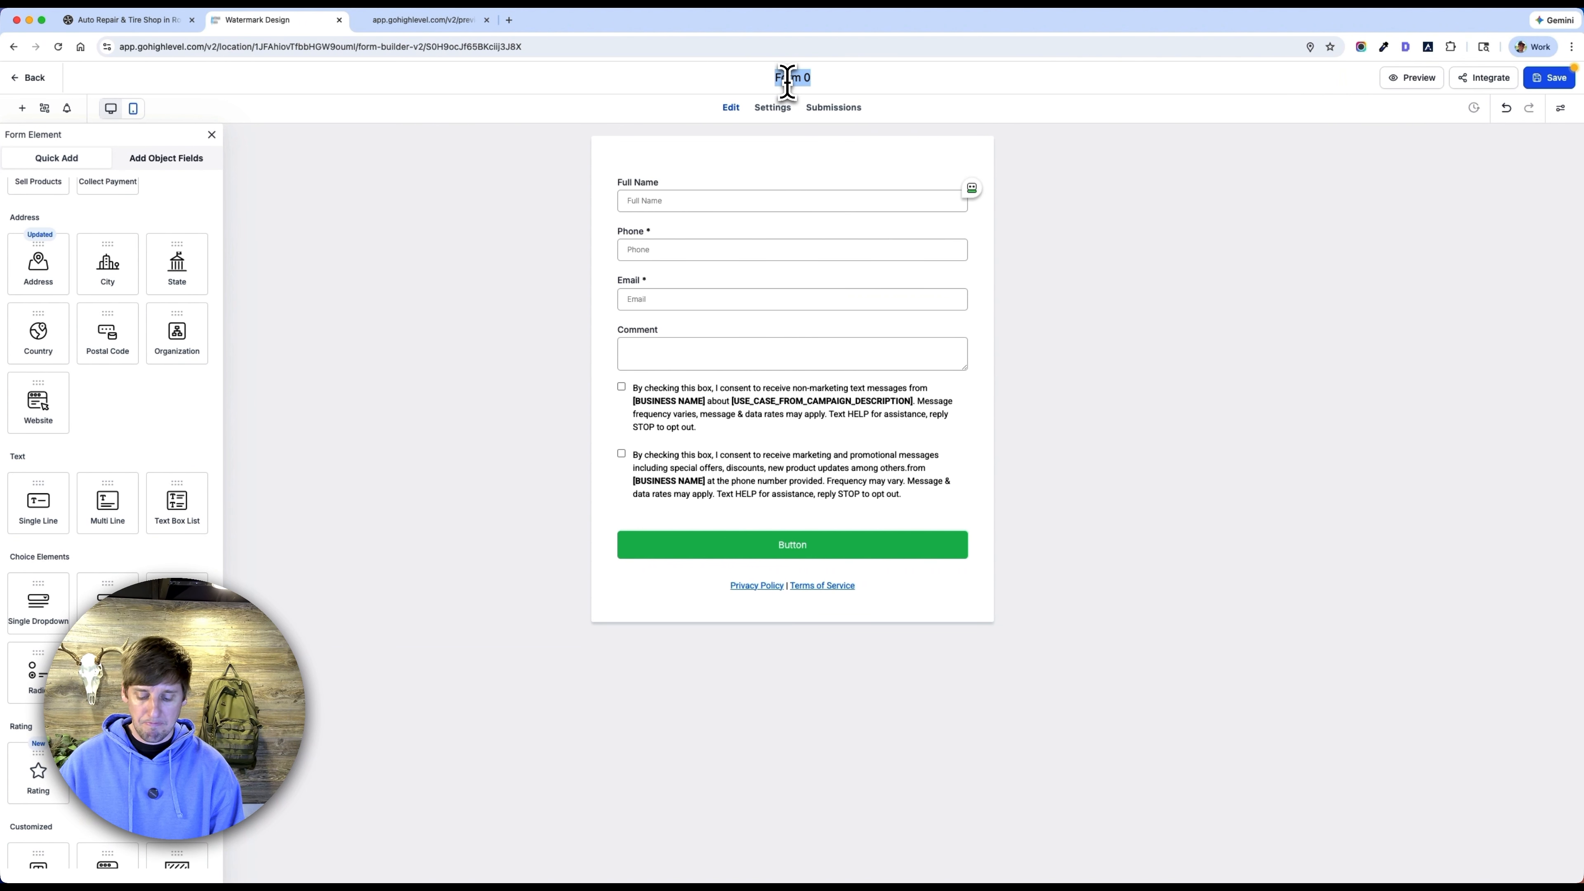
Rename the form as "Car Repair - Contact Form".
{"action": "left_click", "coordinate": [787, 82]}
{"action": "type", "text": "Car Eep"}
{"action": "key", "text": "BackSpace"}
{"action": "key", "text": "BackSpace"}
{"action": "key", "text": "BackSpace"}
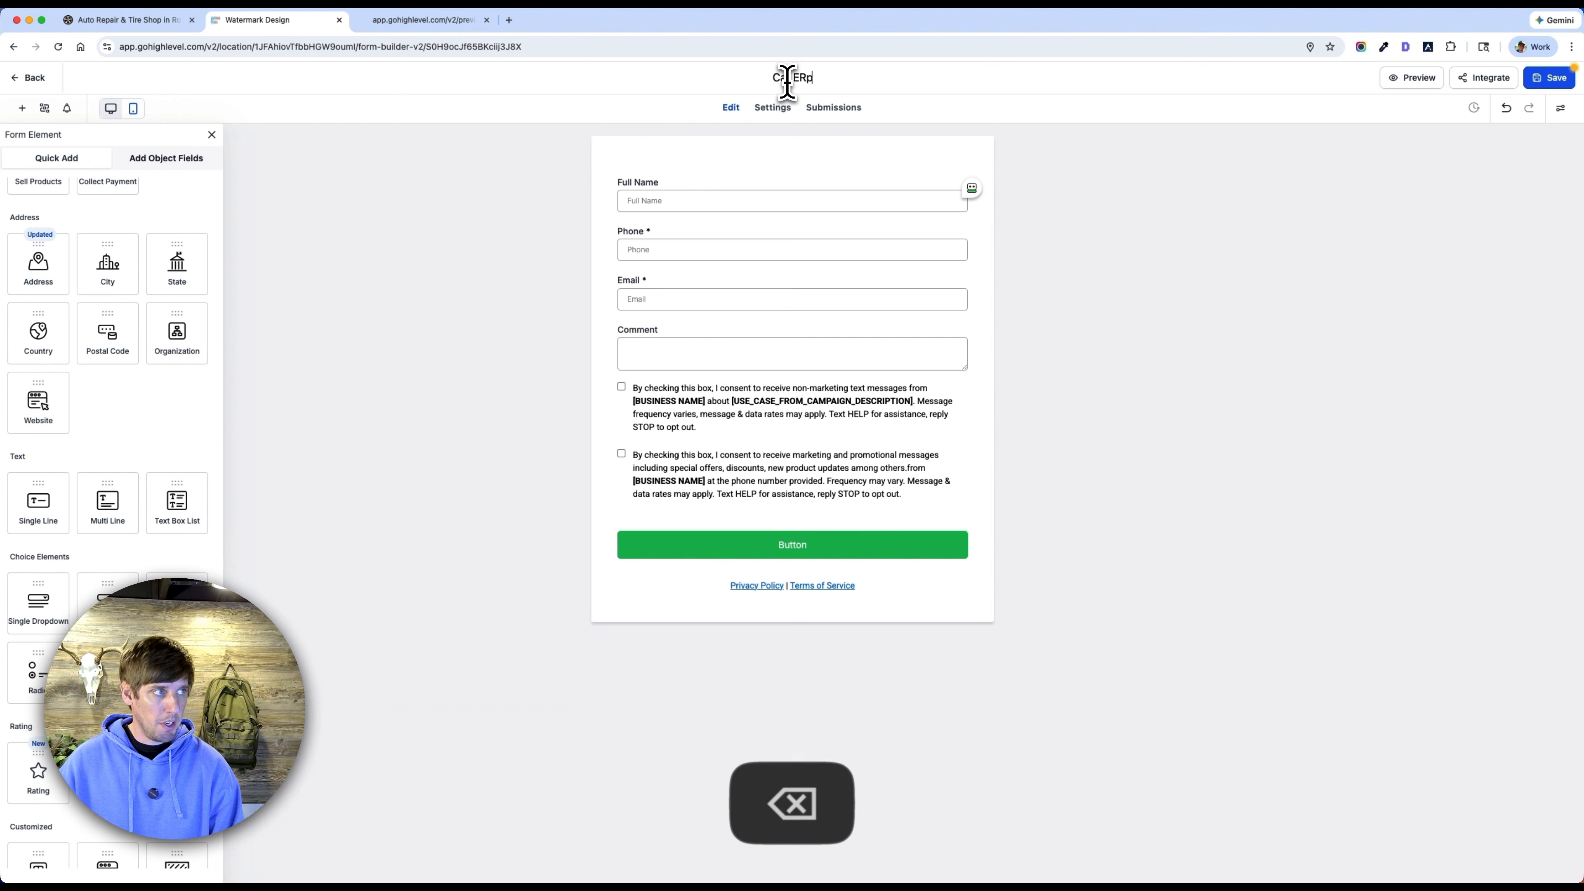
{"action": "type", "text": "repa"}
{"action": "key", "text": "BackSpace"}
{"action": "key", "text": "BackSpace"}
{"action": "key", "text": "BackSpace"}
{"action": "key", "text": "BackSpace"}
{"action": "type", "text": "Re"}
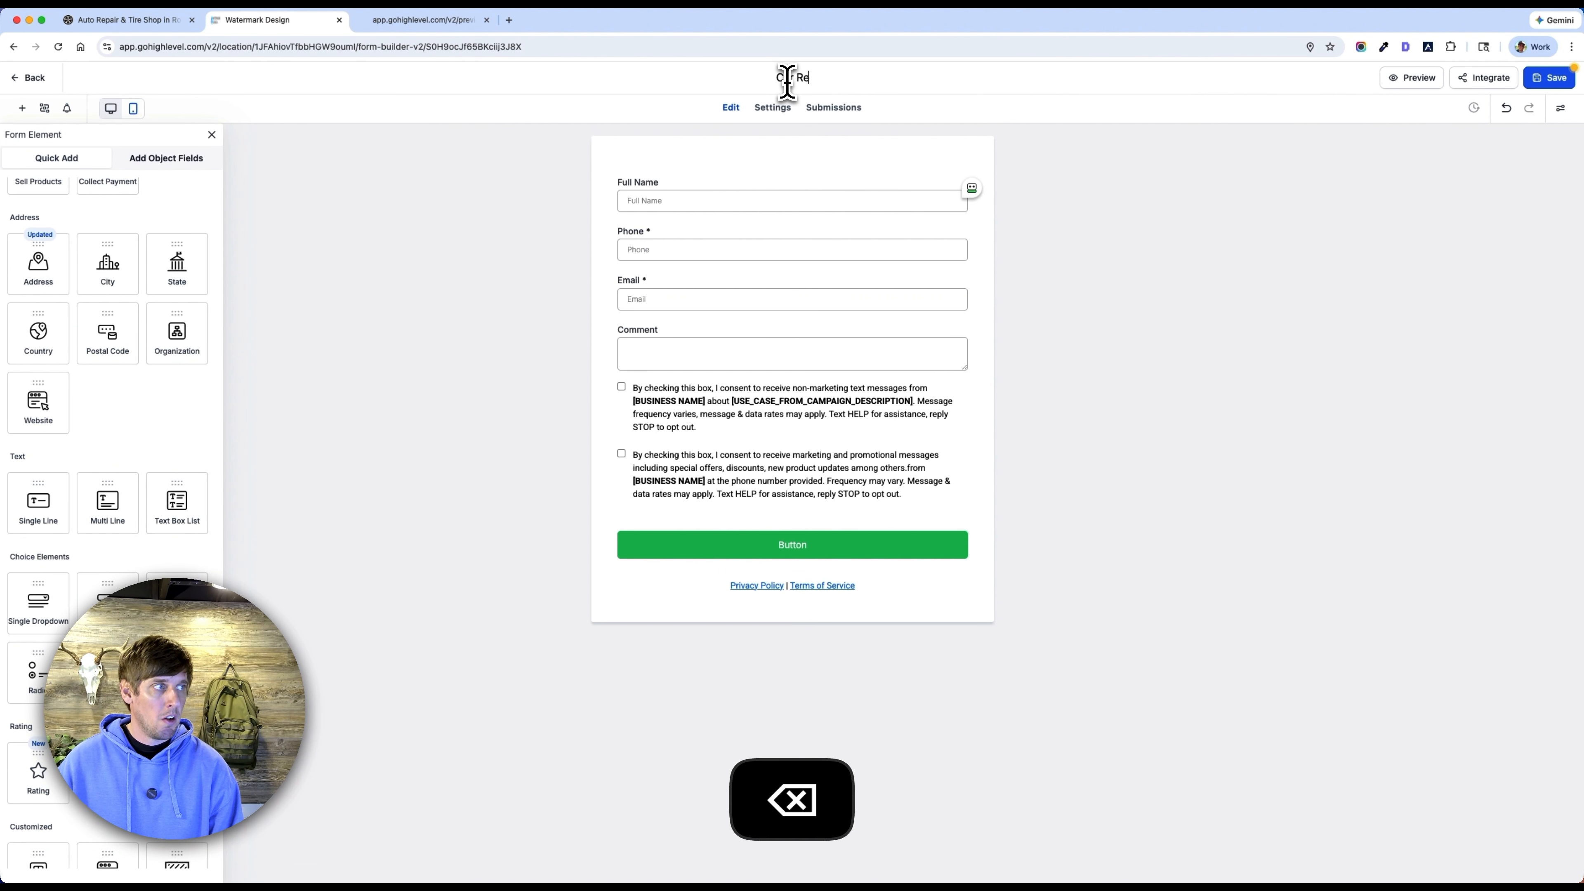
{"action": "type", "text": "pair - Contac"}
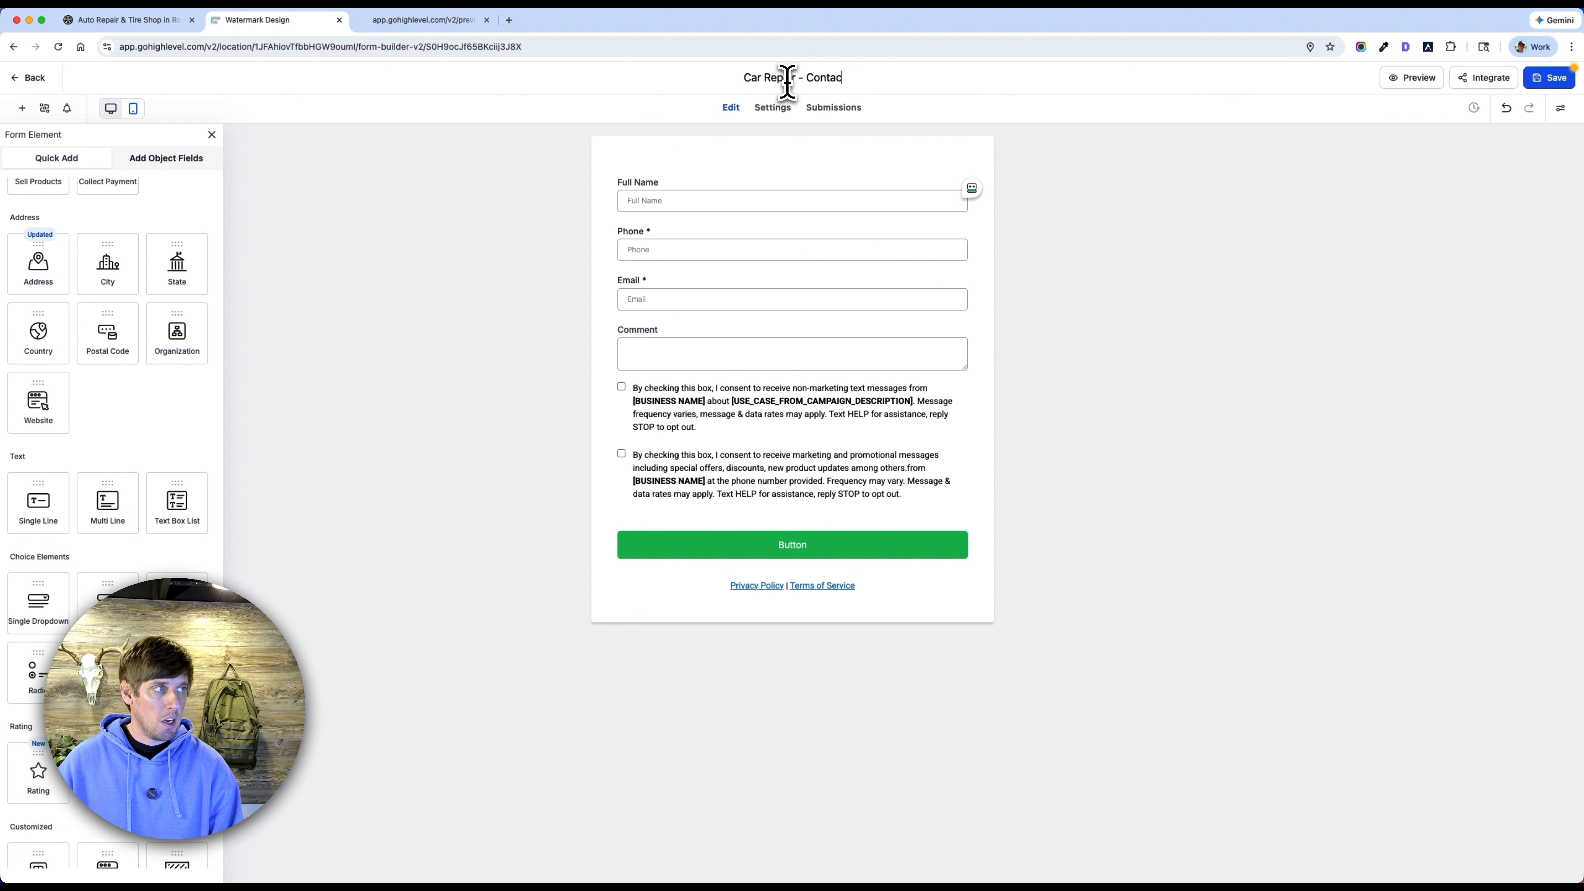
{"action": "type", "text": "t f"}
{"action": "key", "text": "BackSpace"}
{"action": "type", "text": "Form"}
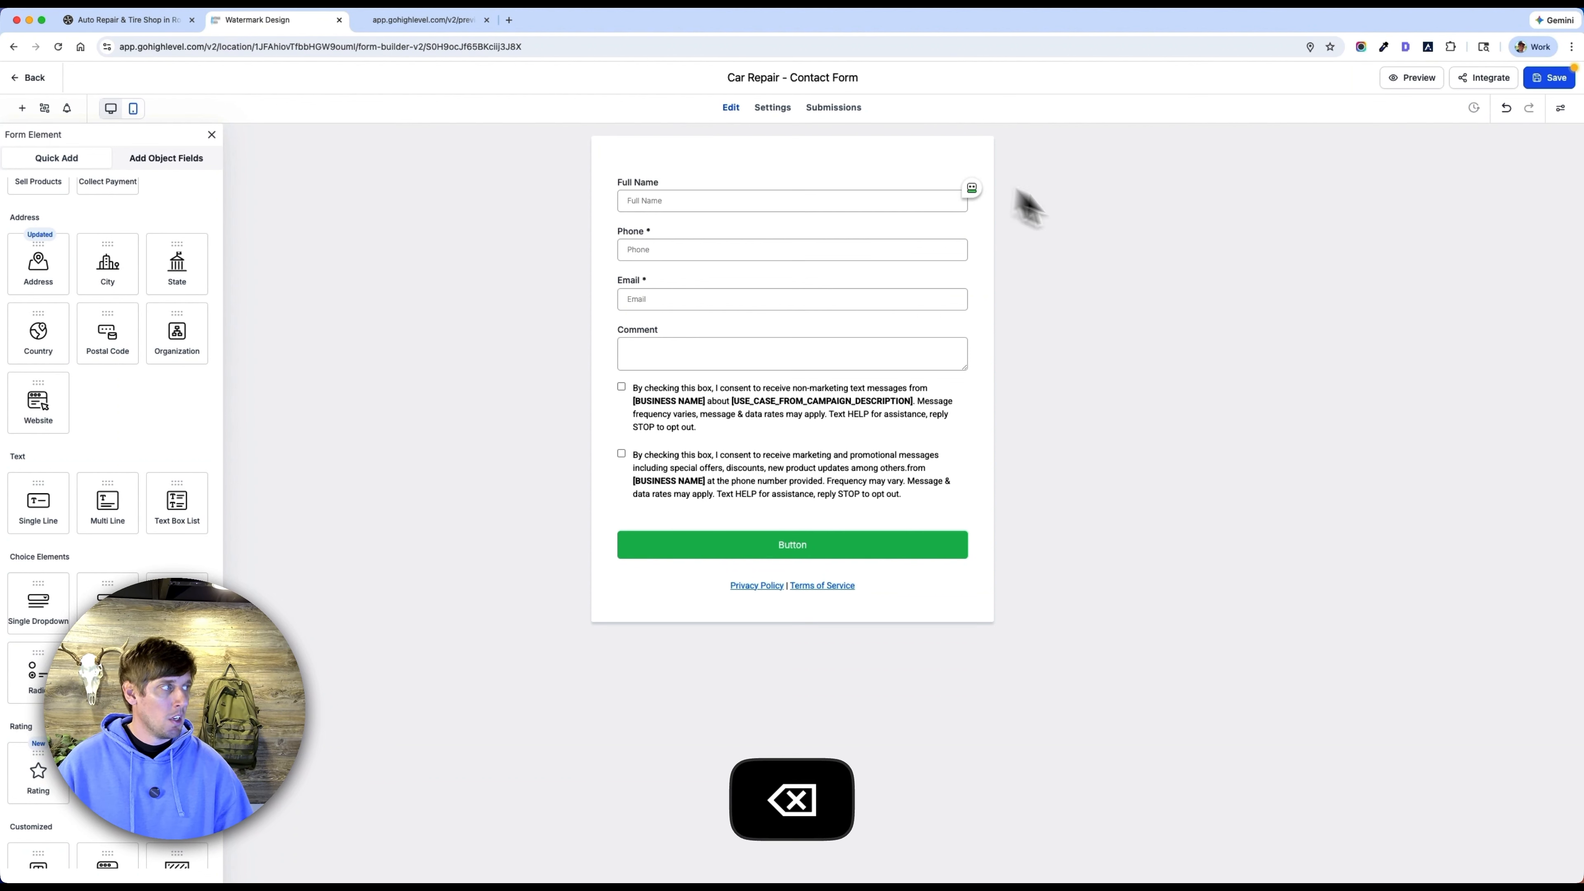
{"action": "left_click", "coordinate": [1115, 233]}
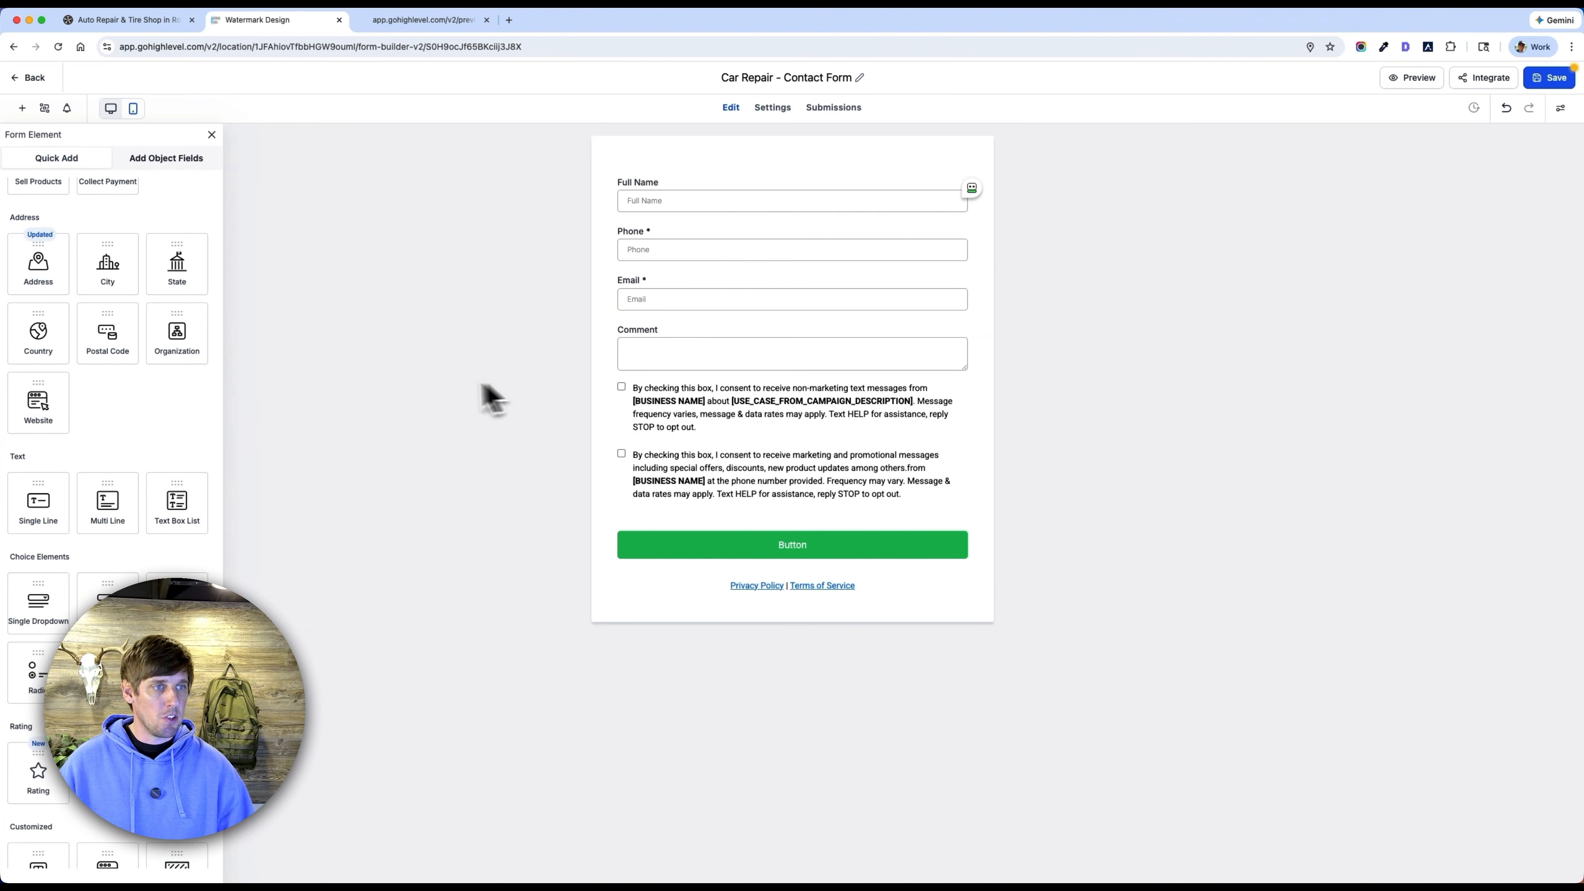
Add a checkbox field between Email and Comment and label it "Services".
{"action": "scroll", "coordinate": [124, 444], "scroll_direction": "down", "scroll_amount": 2}
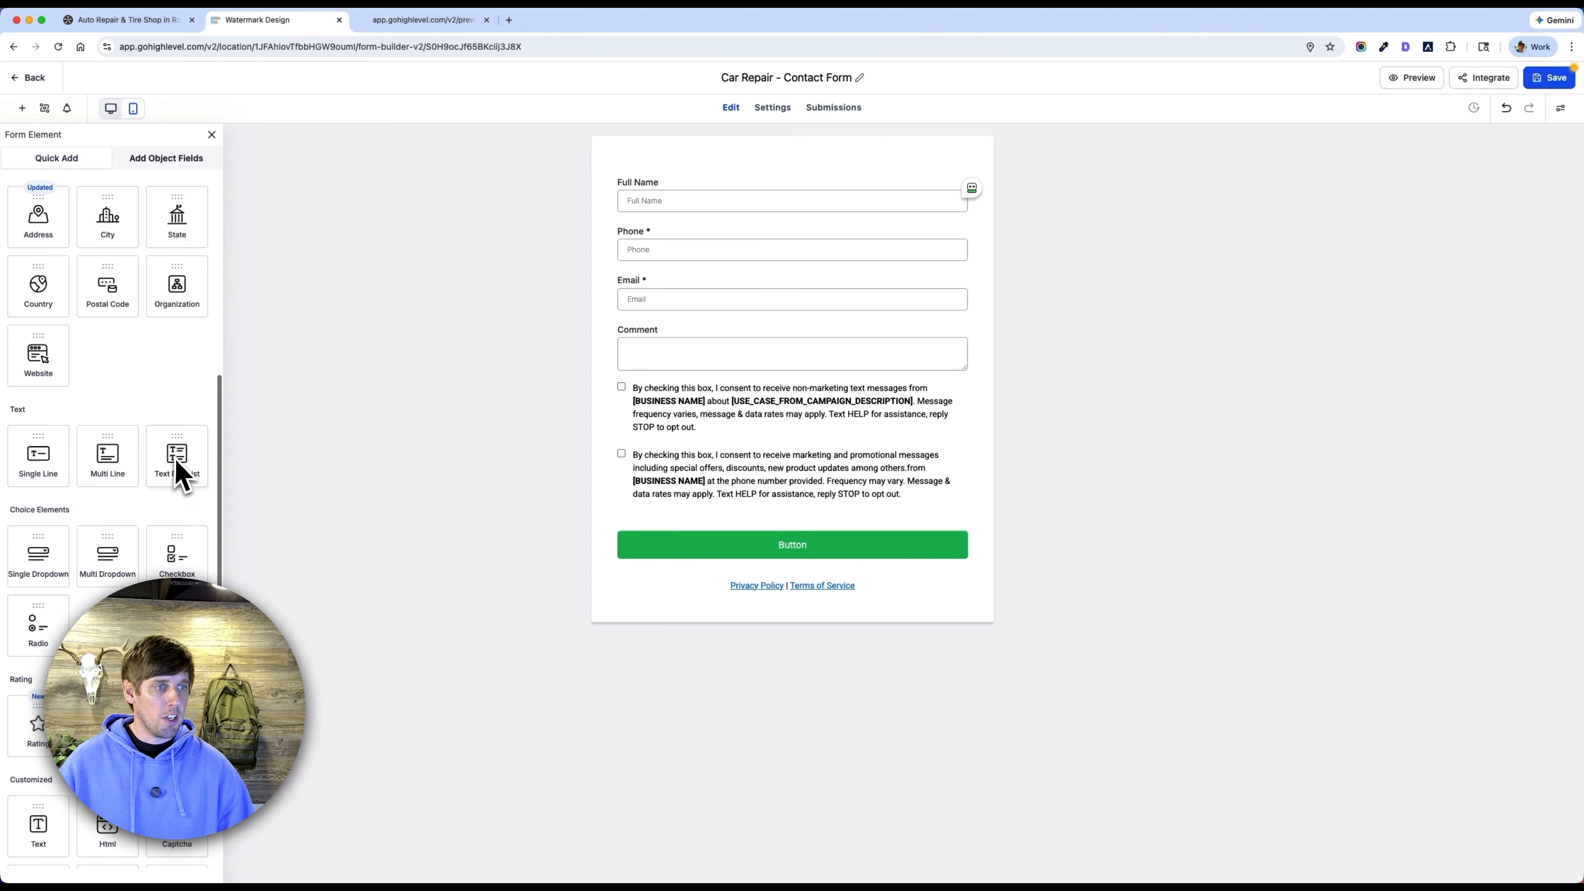
{"action": "scroll", "coordinate": [173, 466], "scroll_direction": "down", "scroll_amount": 2}
{"action": "left_click_drag", "start_coordinate": [184, 493], "coordinate": [671, 340]}
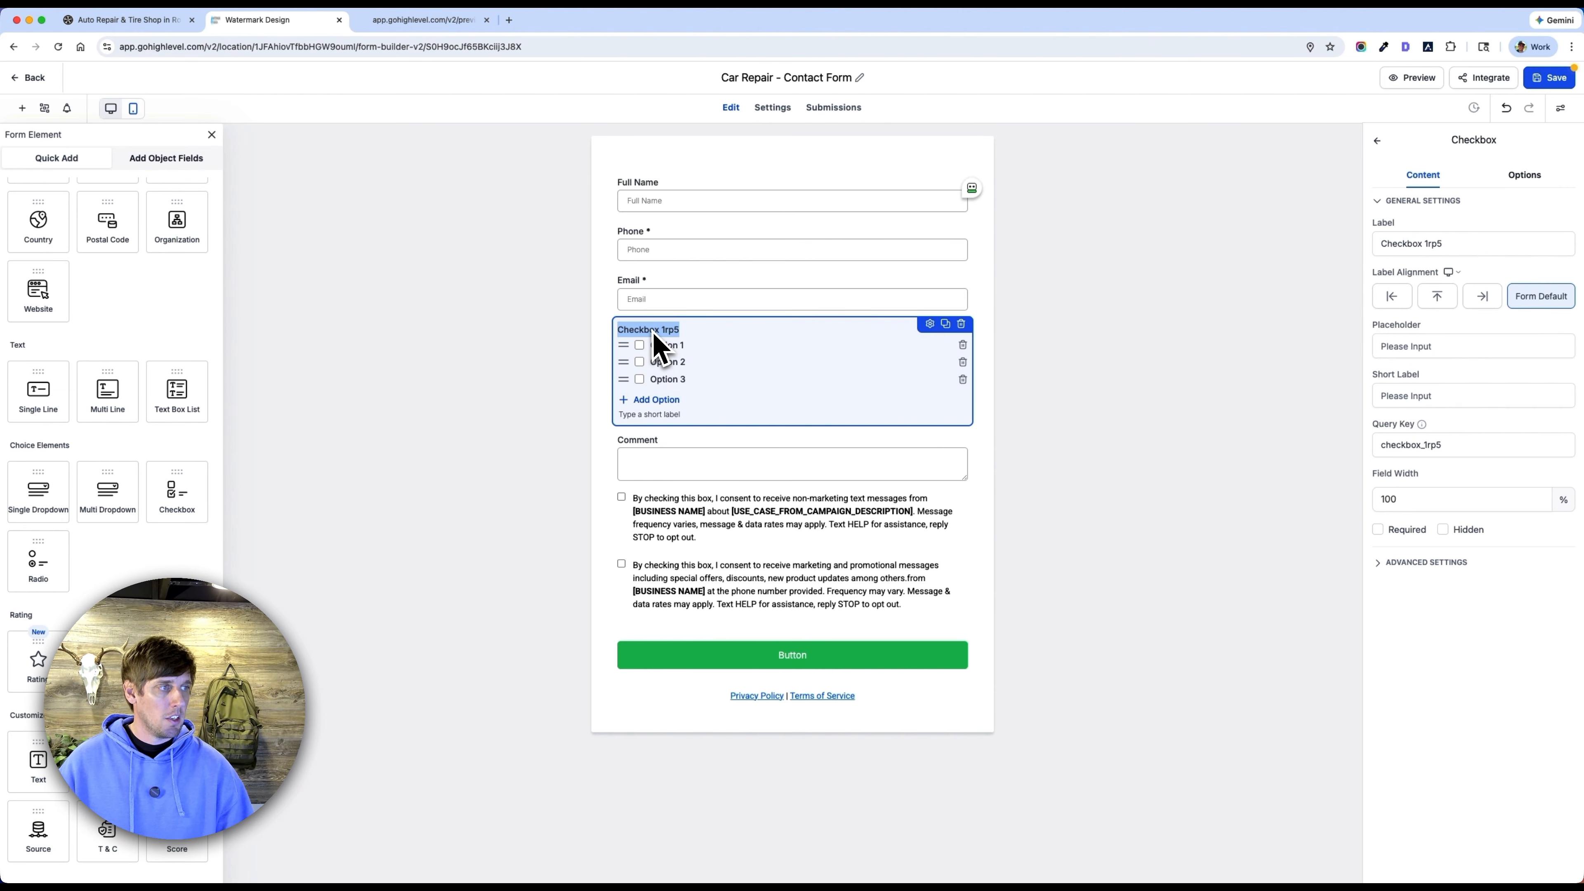
{"action": "type", "text": "Services"}
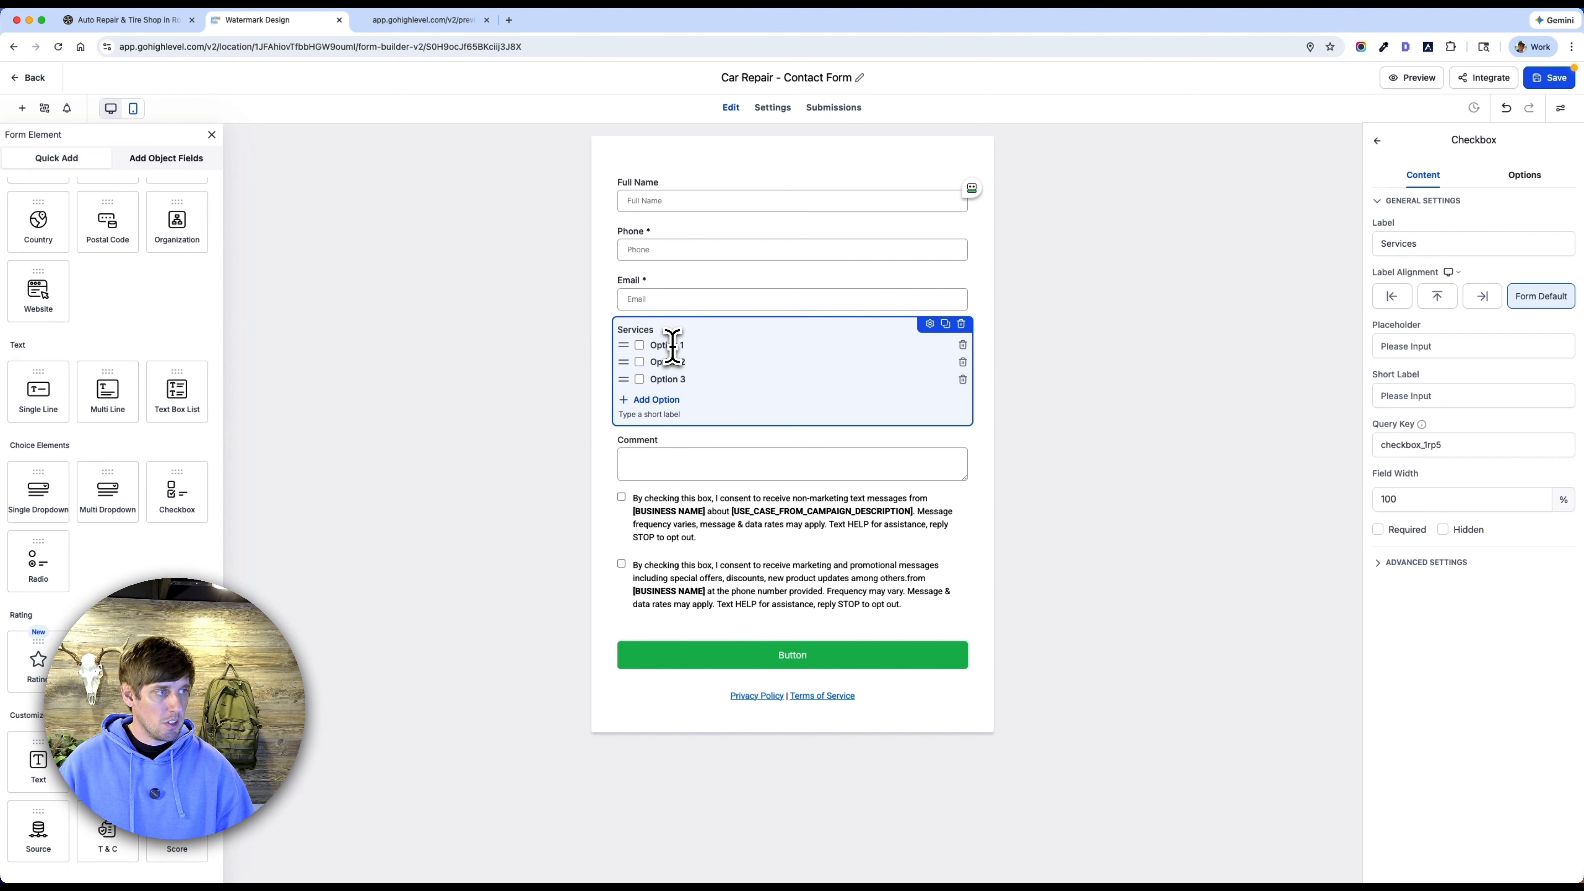
Switch to the JC Automotive website and examine the fields of the form on its Contact page.
{"action": "left_click", "coordinate": [178, 22]}
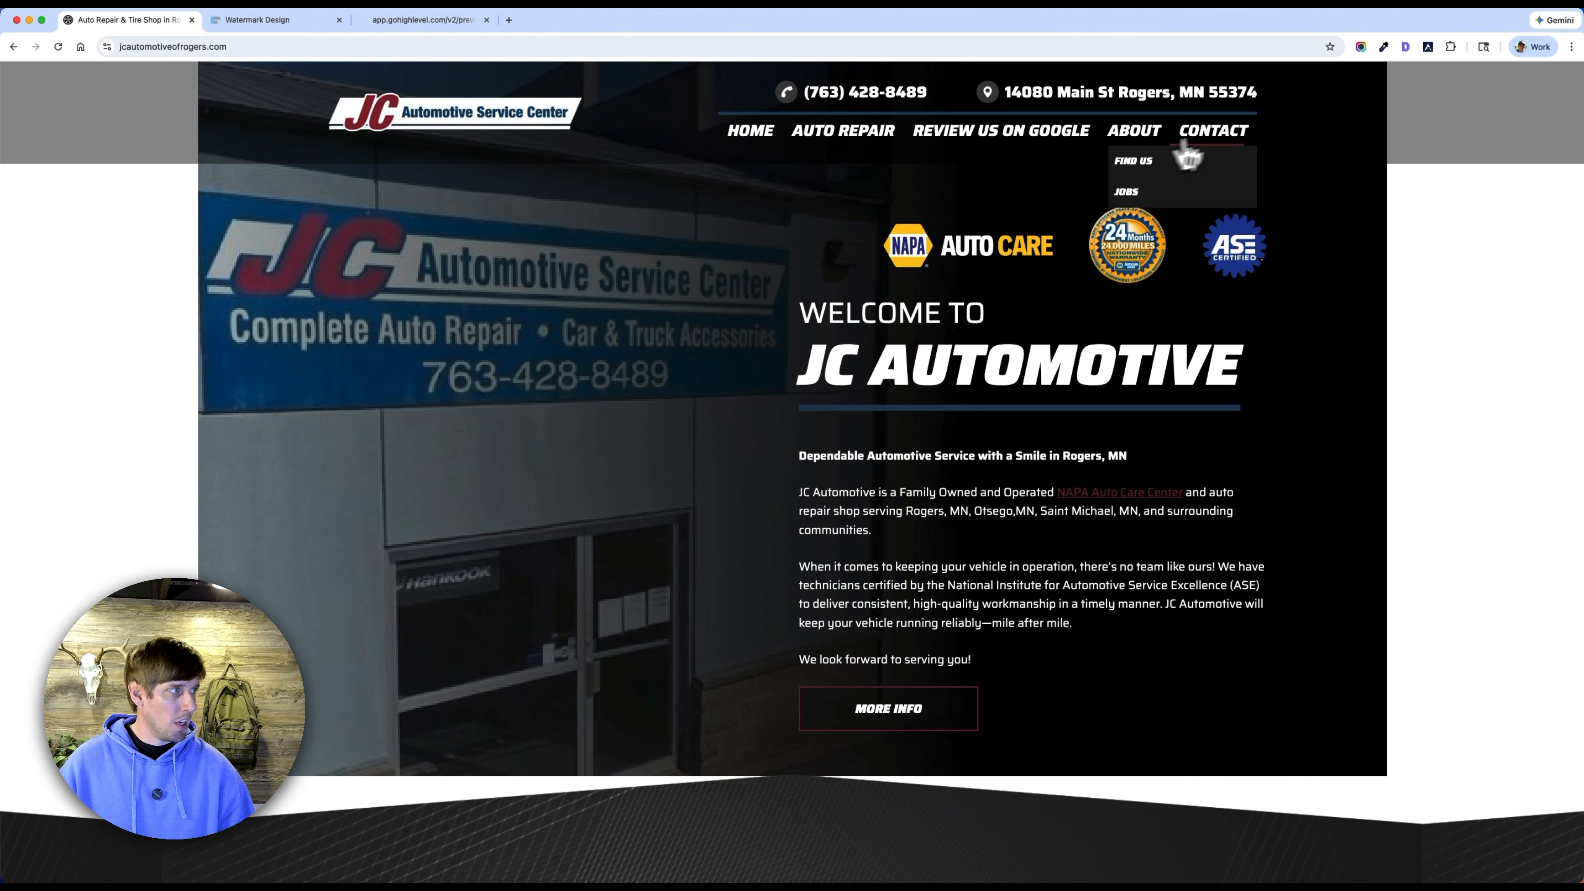
{"action": "left_click", "coordinate": [1221, 132]}
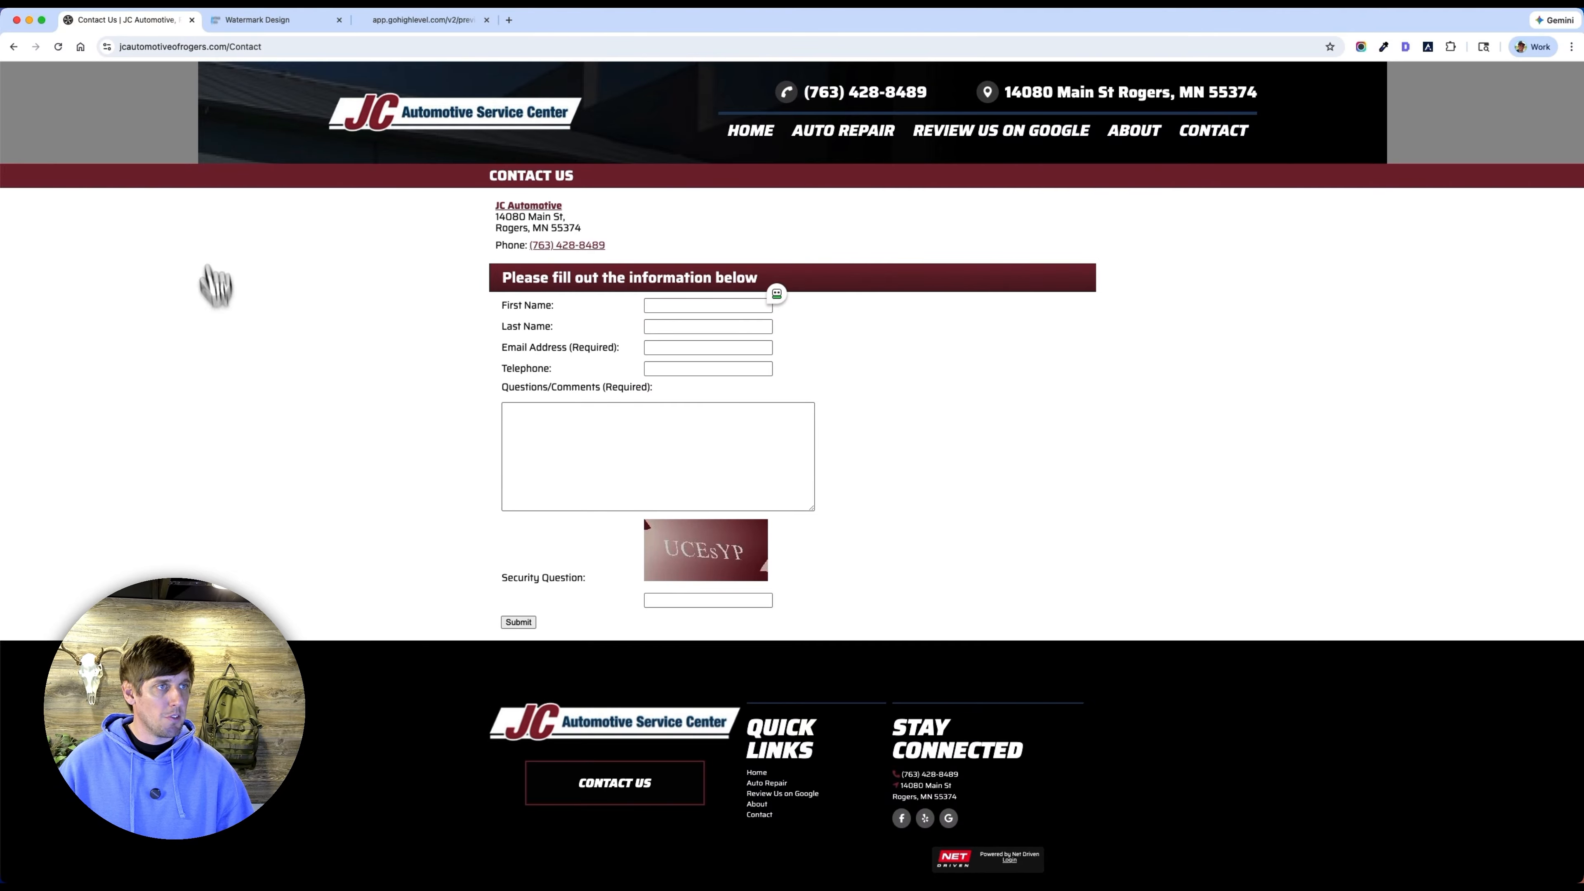
Return to the form builder and delete the Services checkbox field.
{"action": "left_click", "coordinate": [272, 22]}
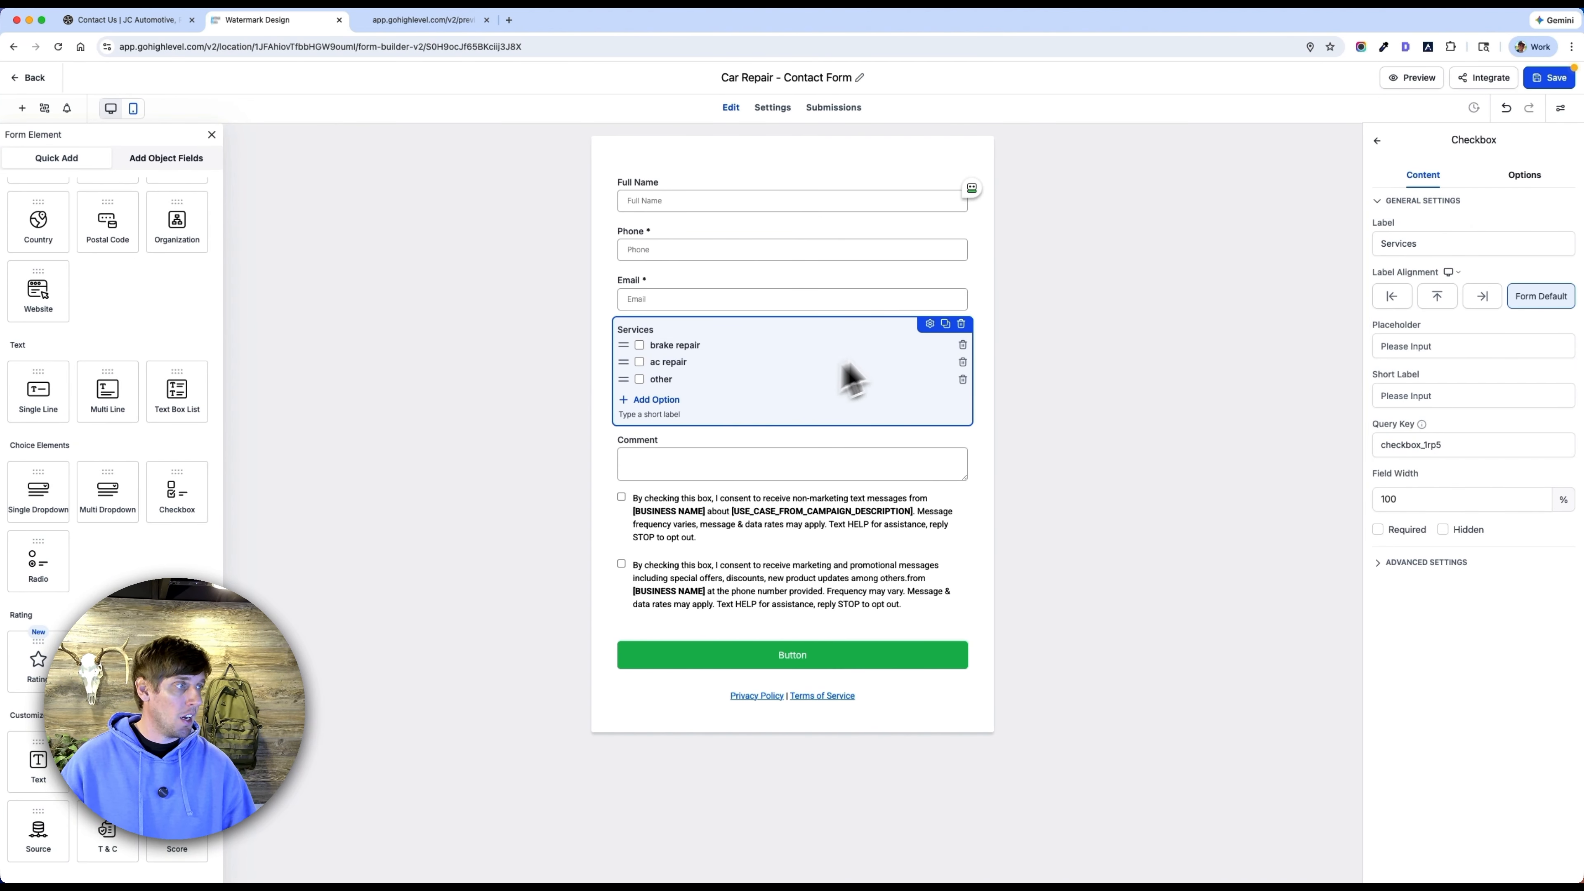
{"action": "left_click", "coordinate": [961, 323]}
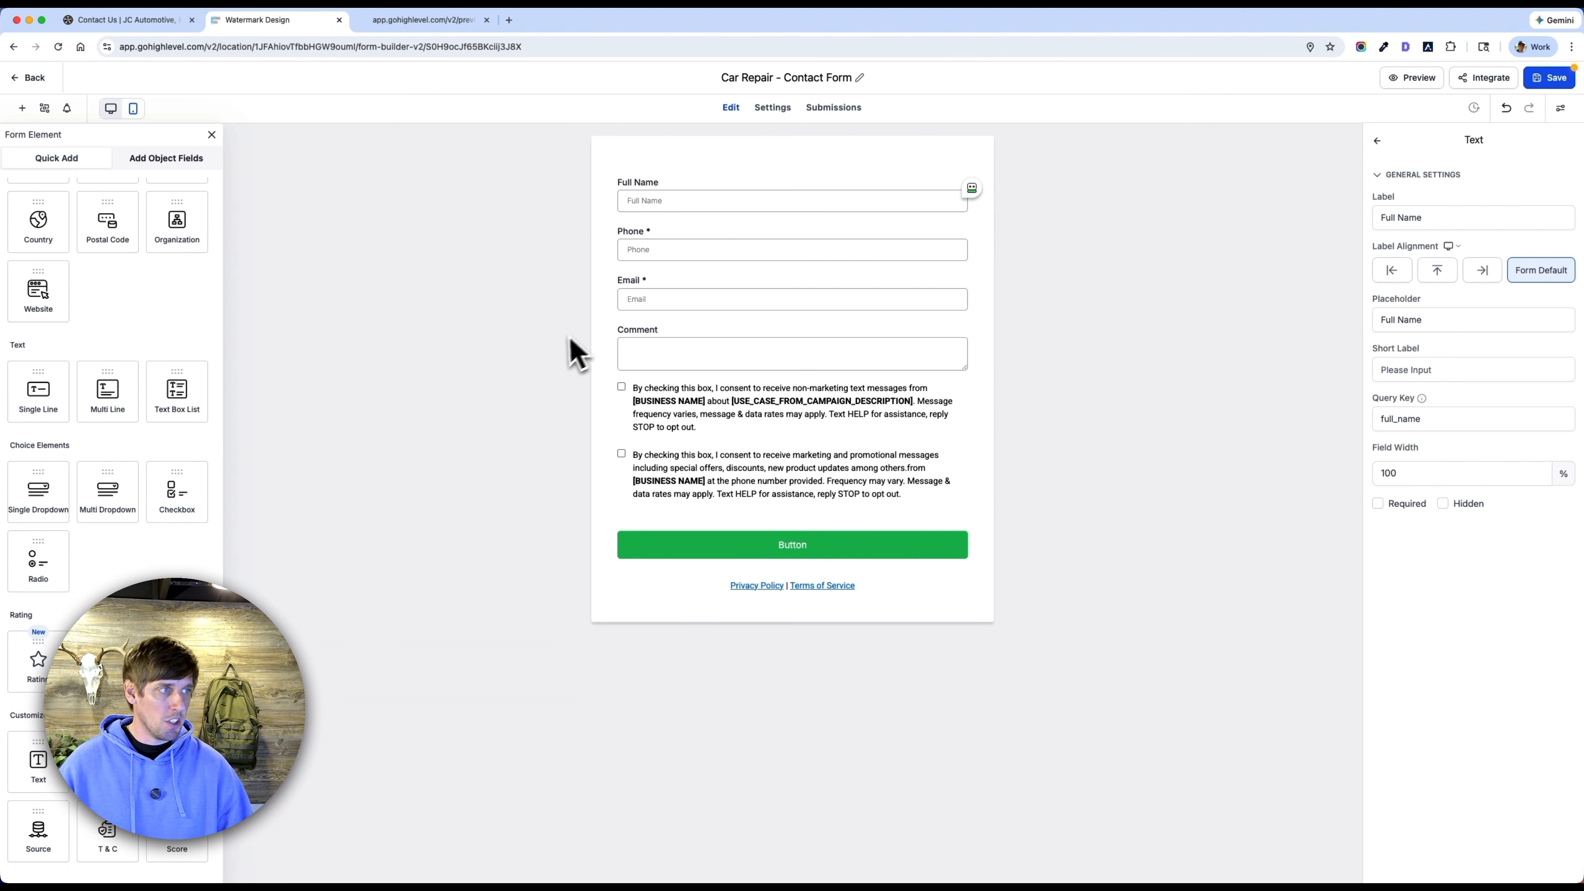
Add three single-line text fields labelled "Make", "Model" and "Year" between the Email and Comment fields.
{"action": "left_click_drag", "start_coordinate": [40, 402], "coordinate": [705, 375]}
{"action": "type", "text": "Make"}
{"action": "left_click_drag", "start_coordinate": [46, 408], "coordinate": [704, 436]}
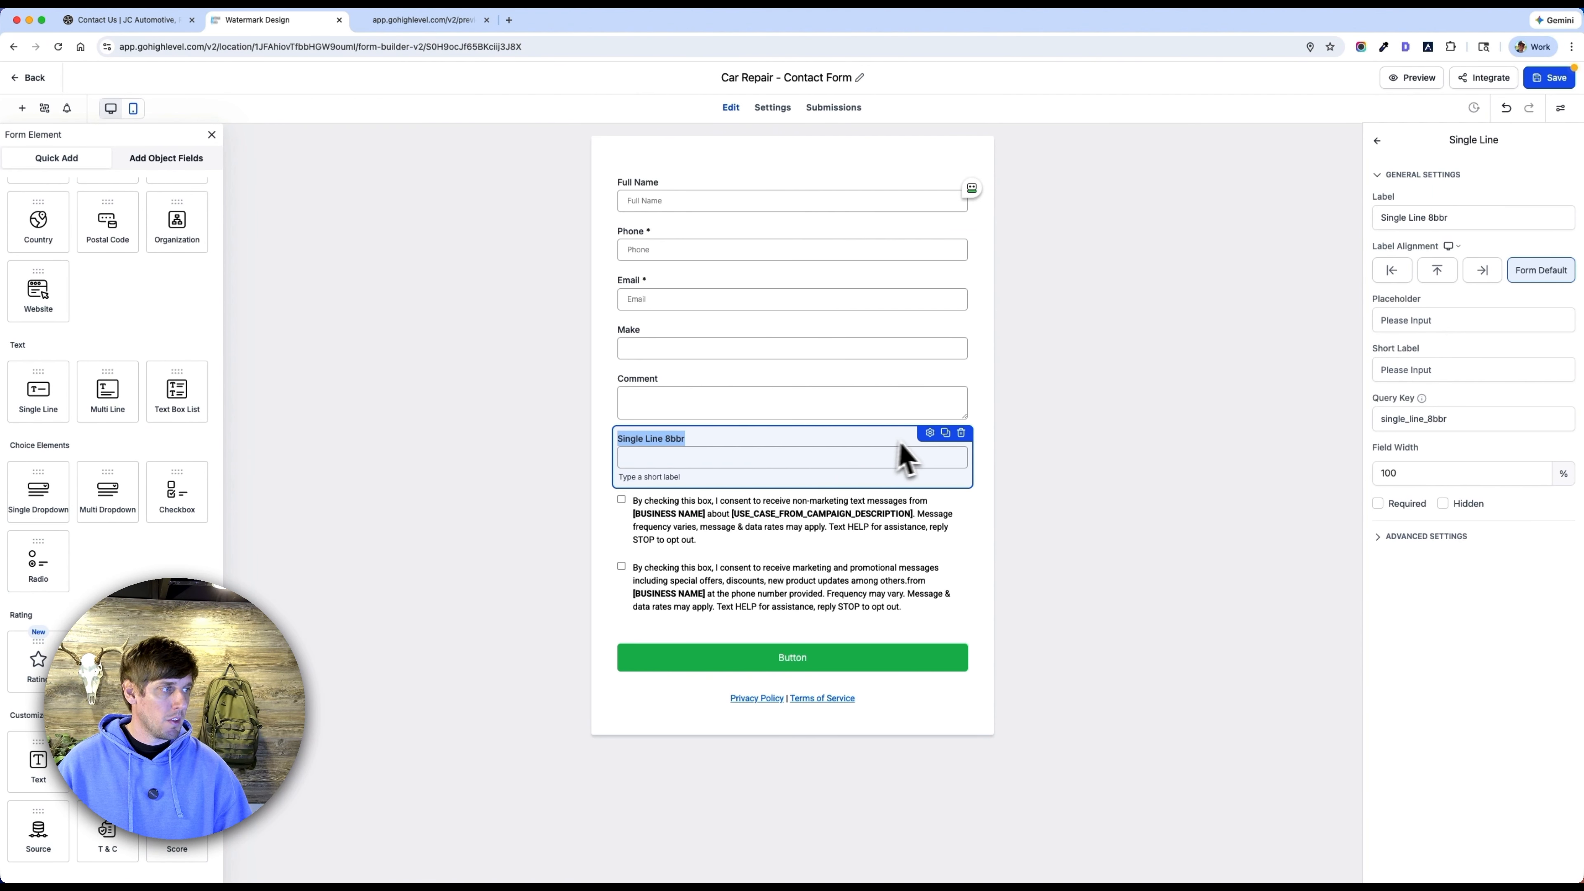
{"action": "left_click_drag", "start_coordinate": [863, 442], "coordinate": [791, 412]}
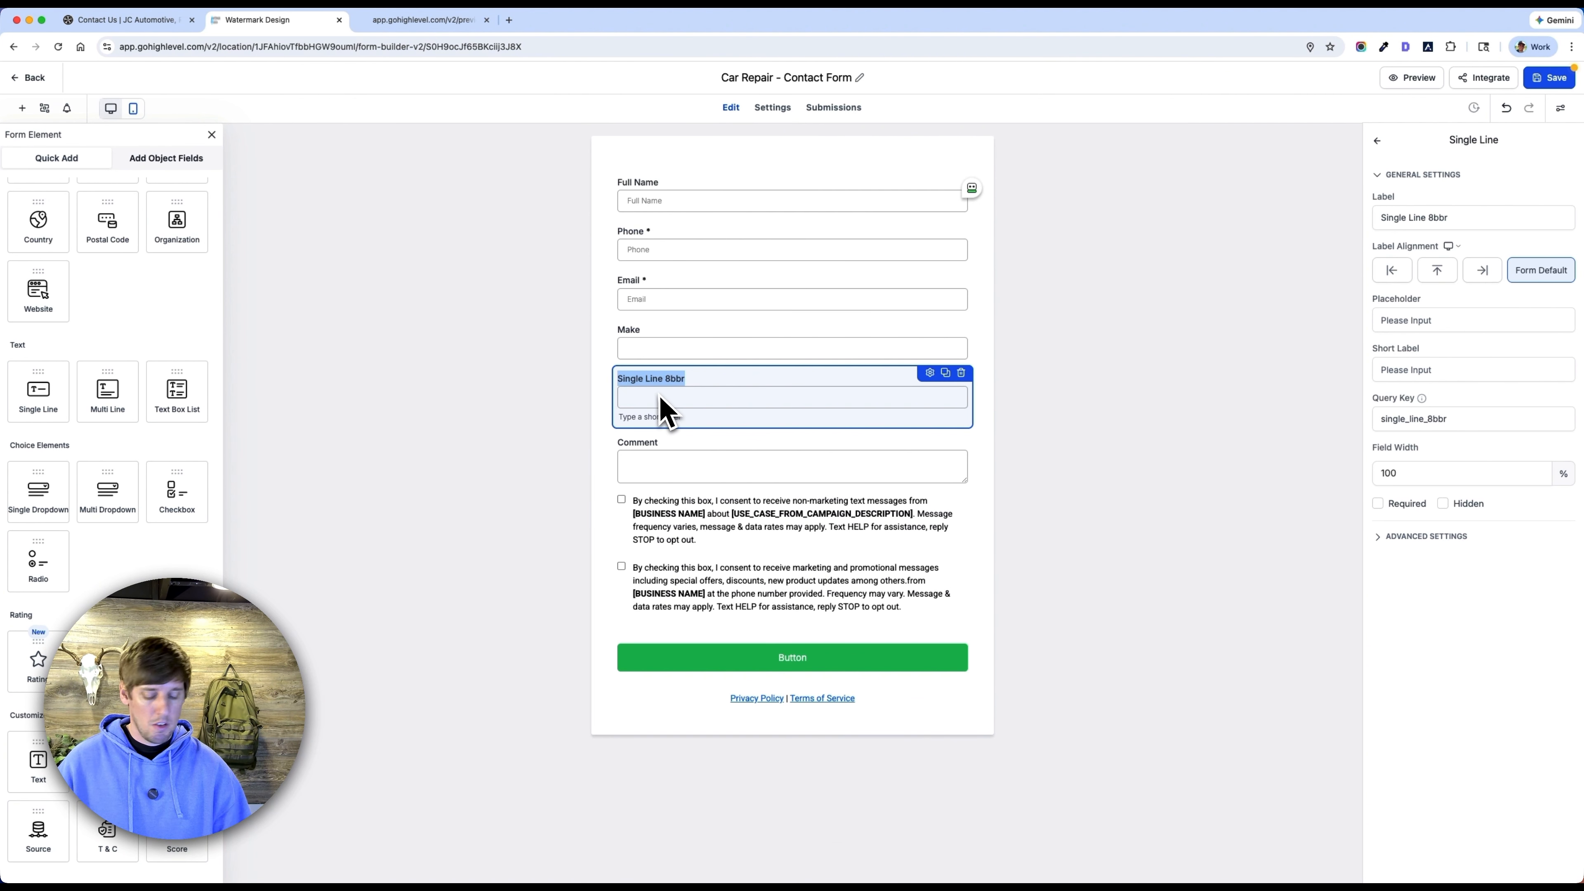
{"action": "left_click_drag", "start_coordinate": [38, 406], "coordinate": [724, 476]}
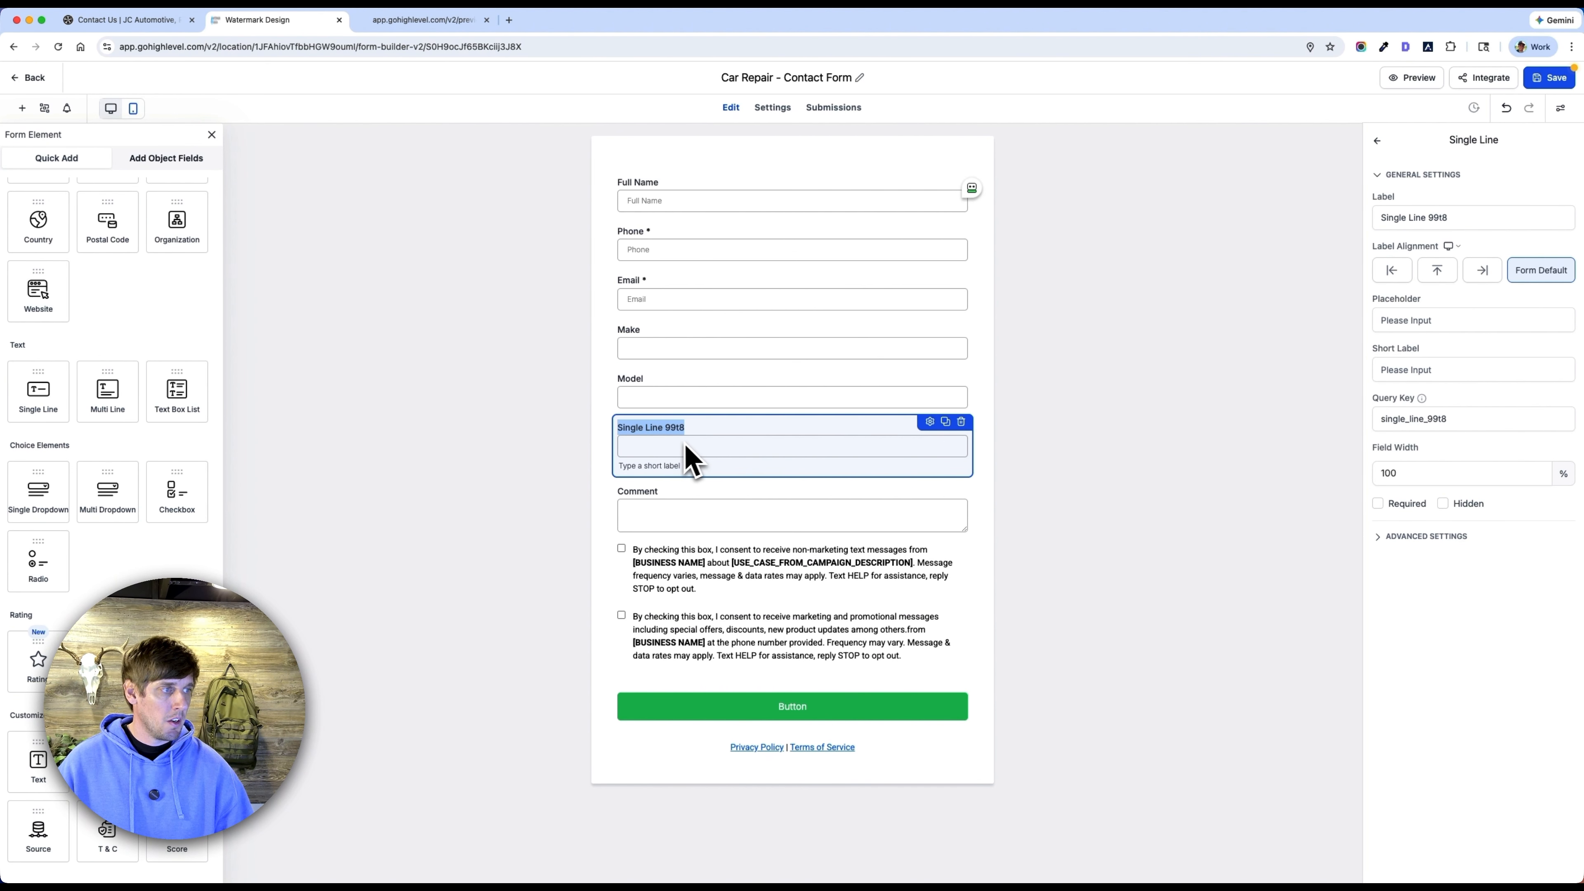
{"action": "type", "text": "Year"}
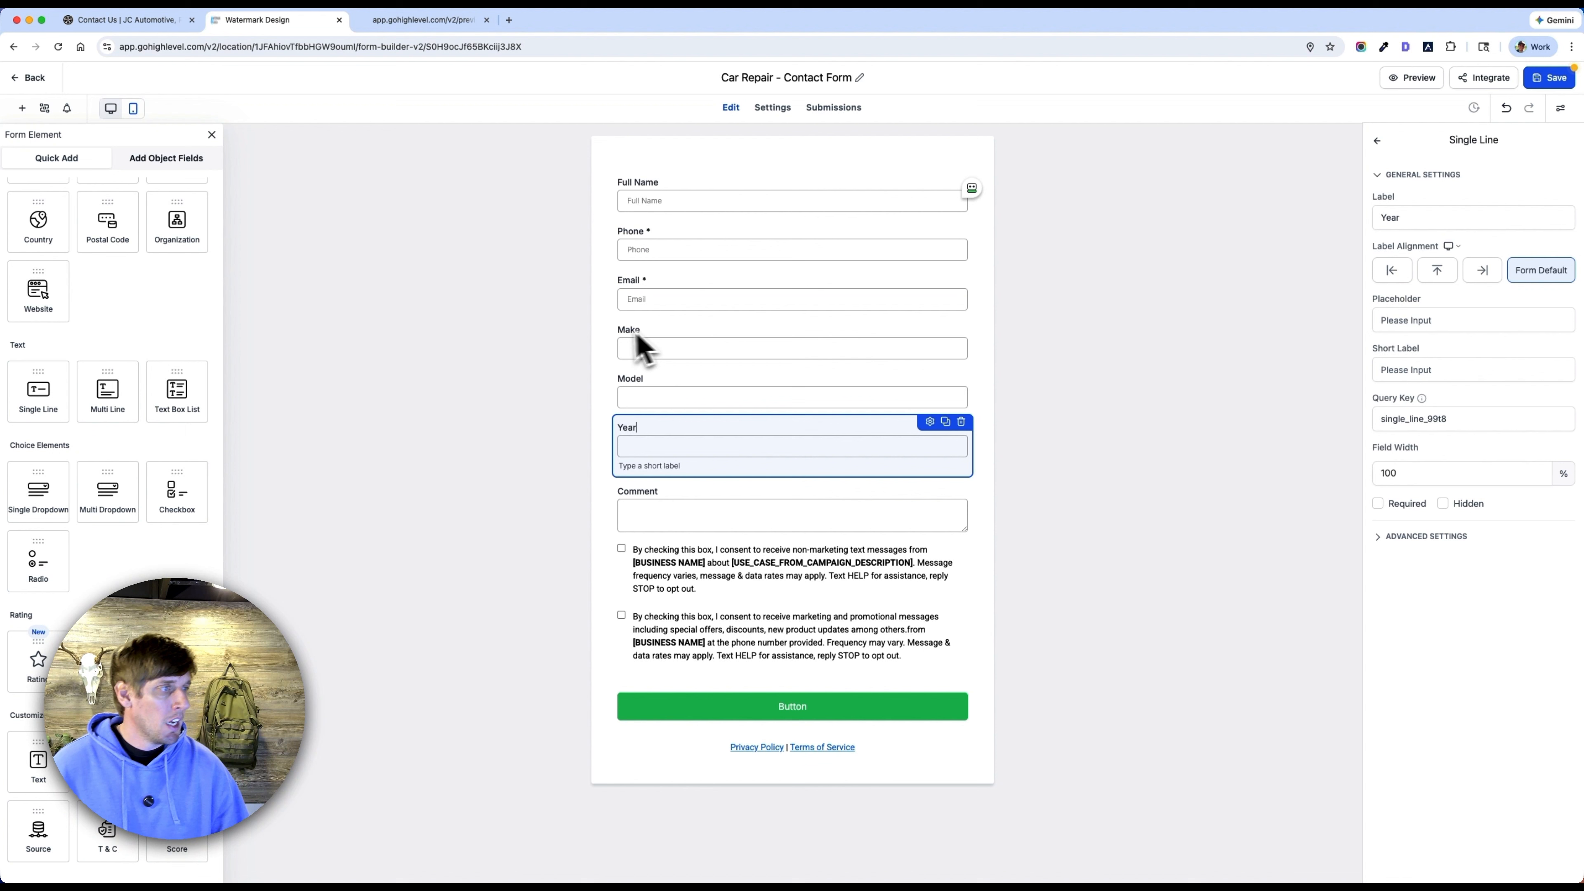
Make the Make, Model, Year and Comment fields required.
{"action": "left_click", "coordinate": [662, 336]}
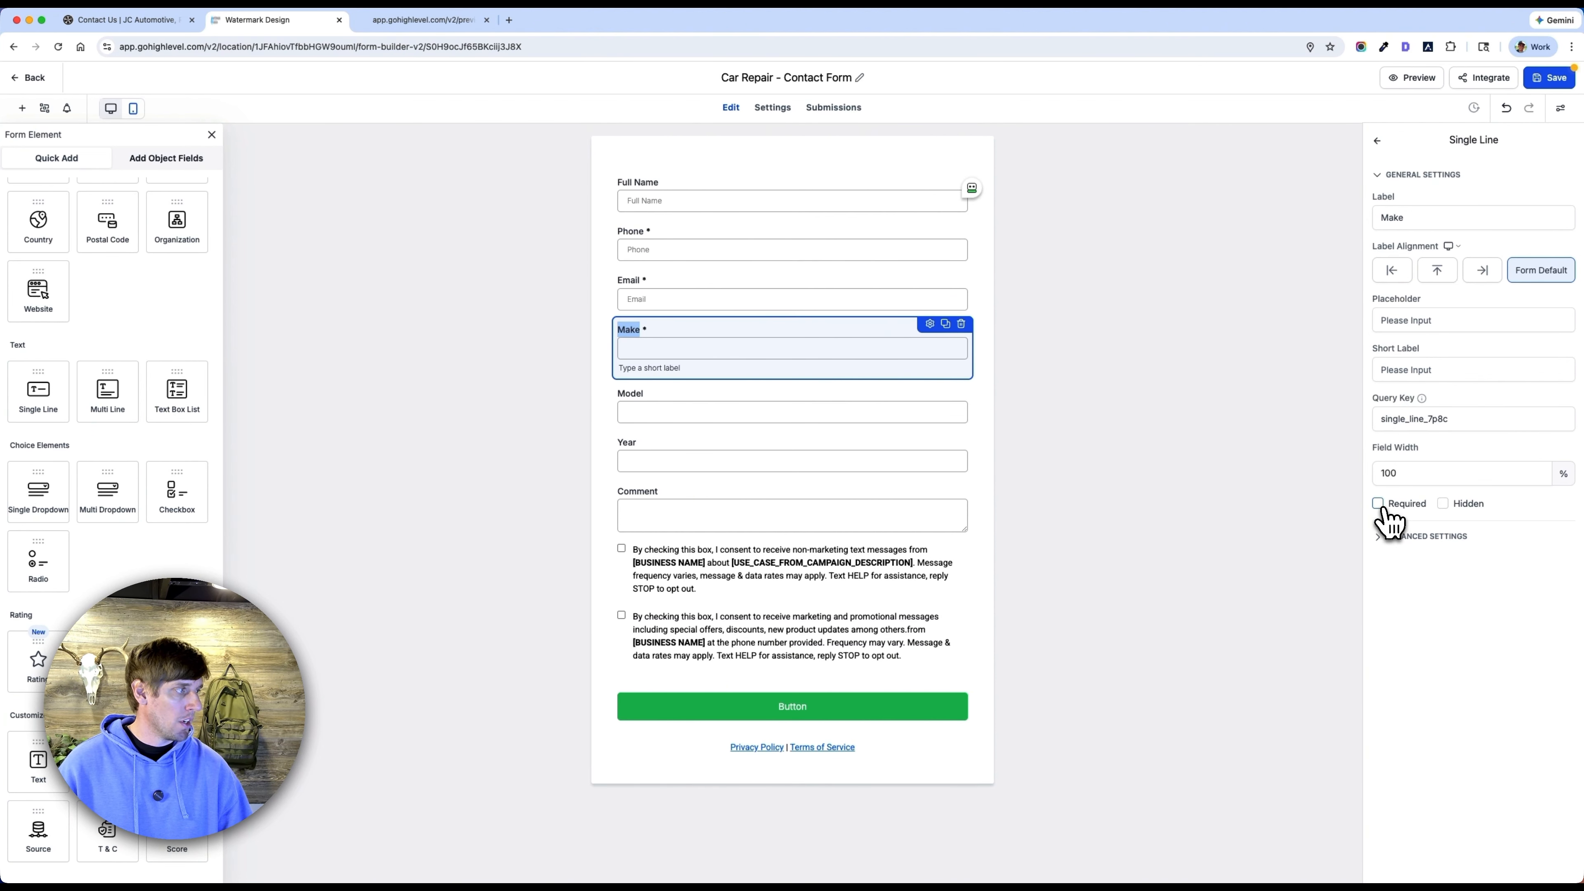
{"action": "left_click", "coordinate": [796, 410]}
{"action": "left_click", "coordinate": [1378, 505]}
{"action": "left_click", "coordinate": [744, 456]}
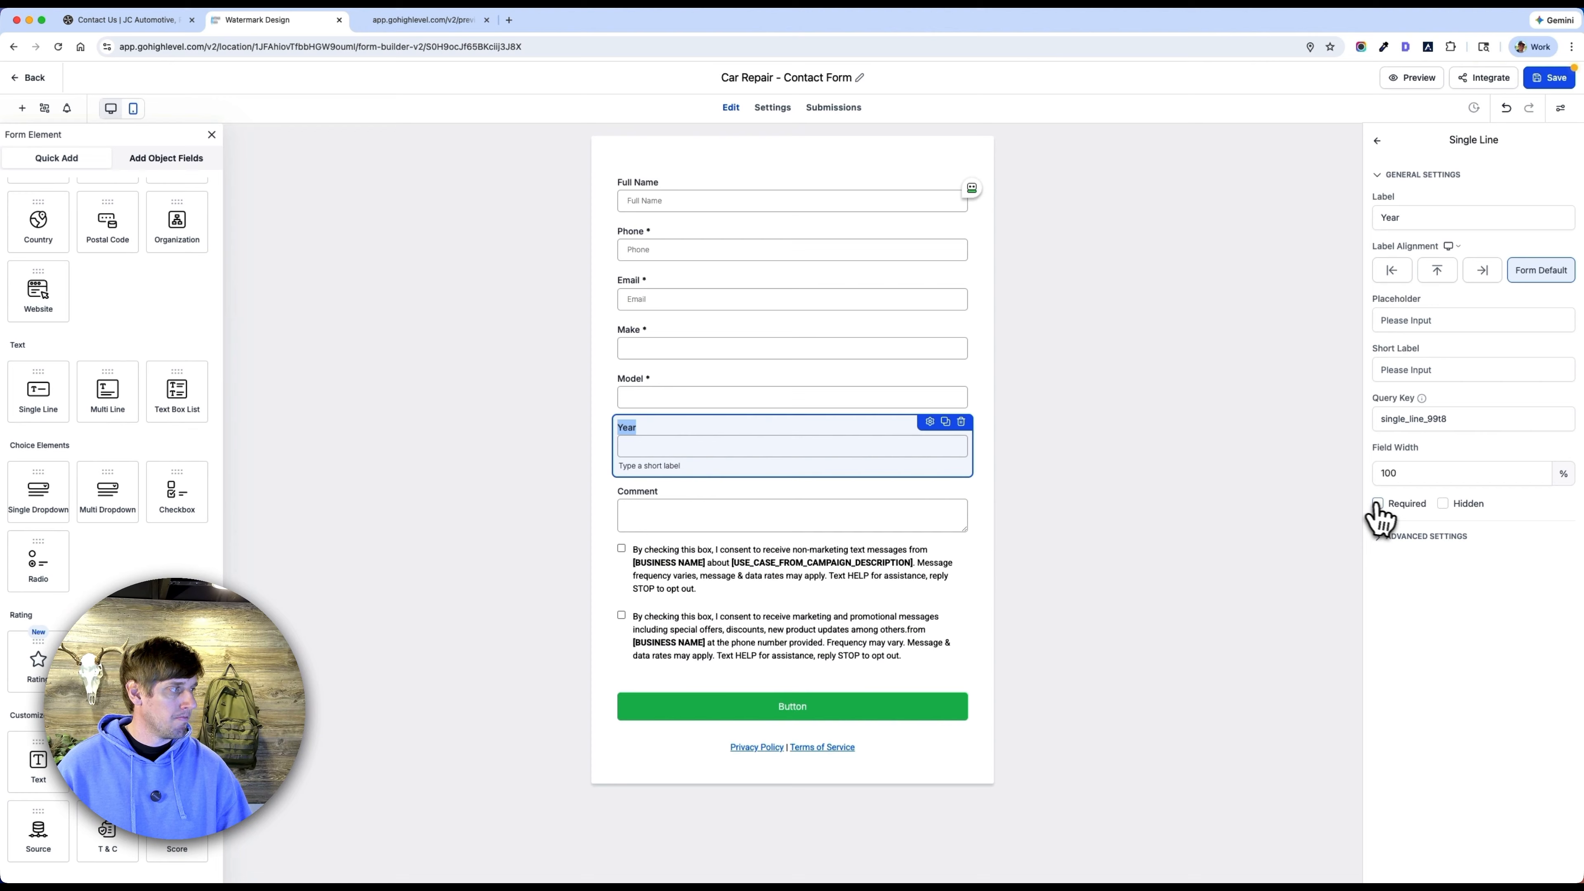
{"action": "left_click", "coordinate": [711, 505]}
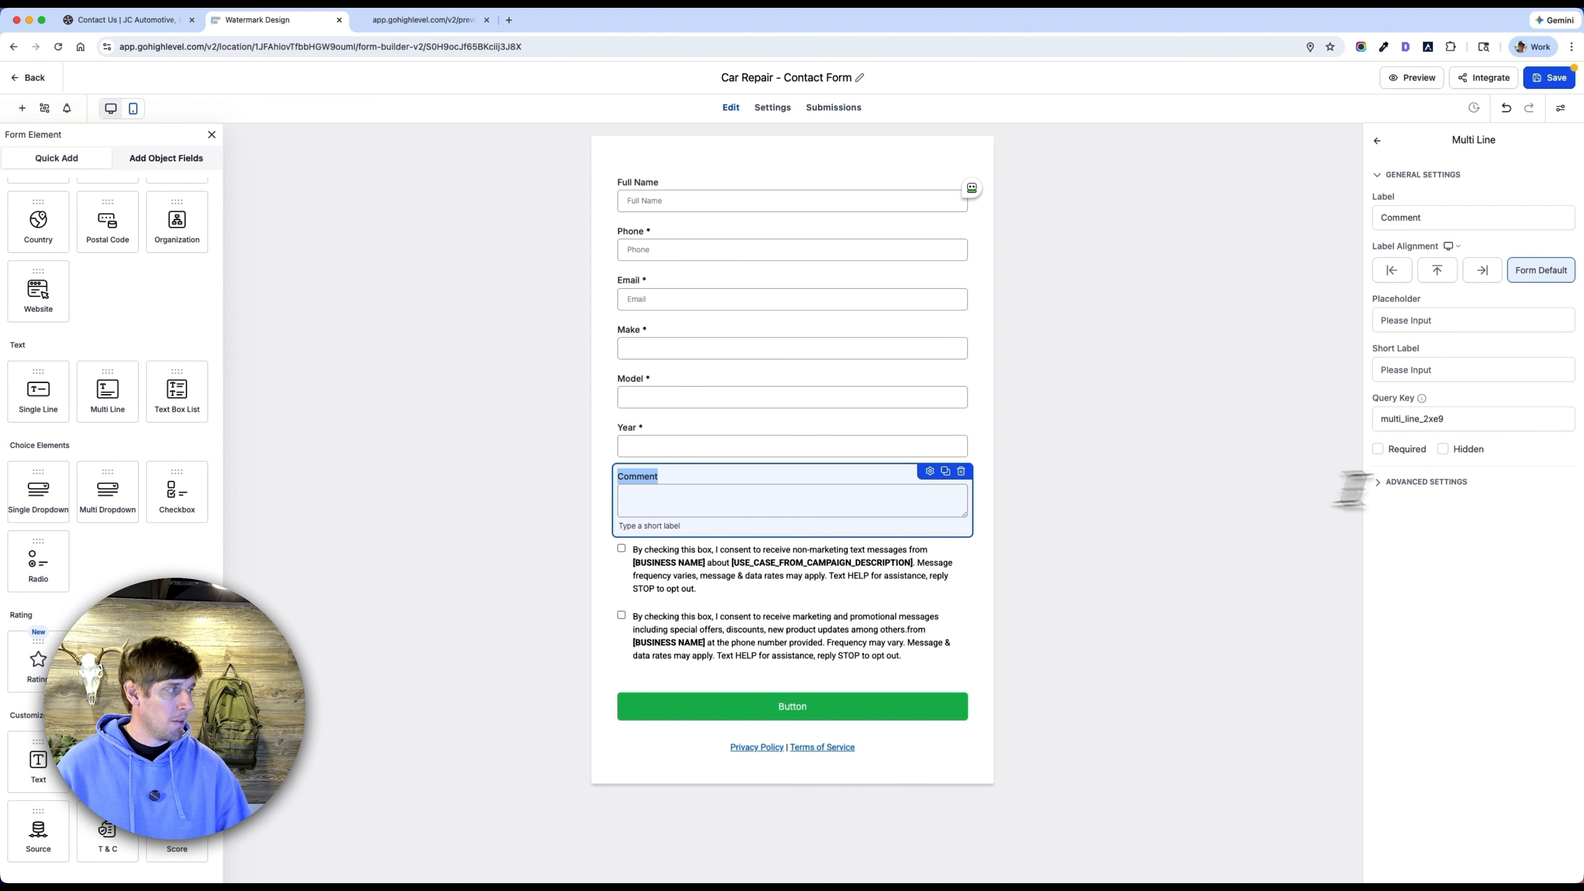
{"action": "left_click", "coordinate": [1380, 452]}
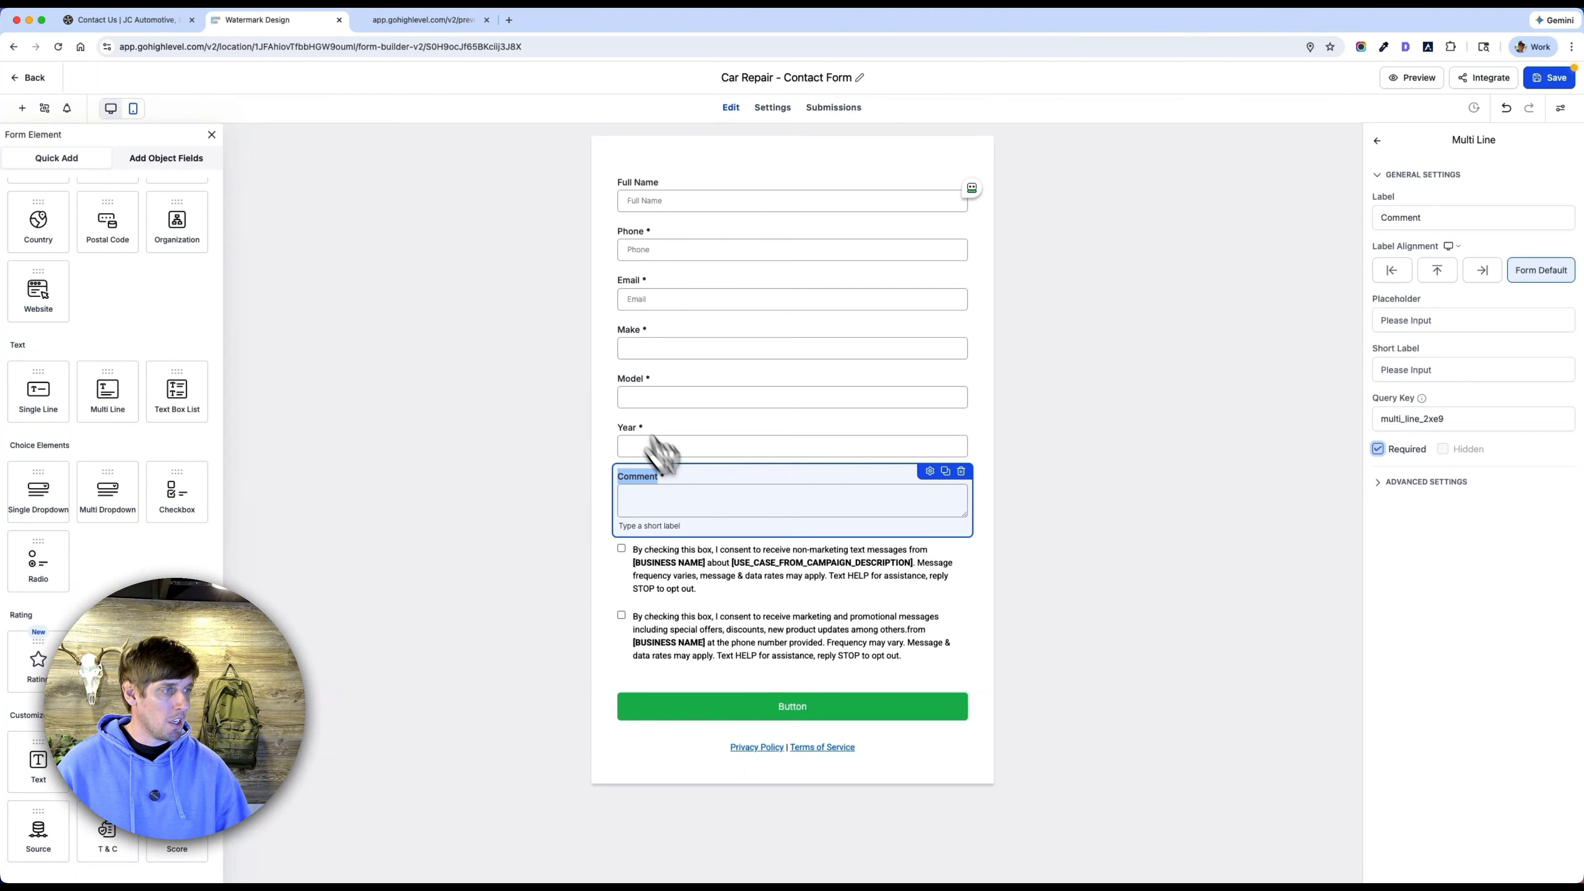
{"action": "left_click", "coordinate": [558, 289]}
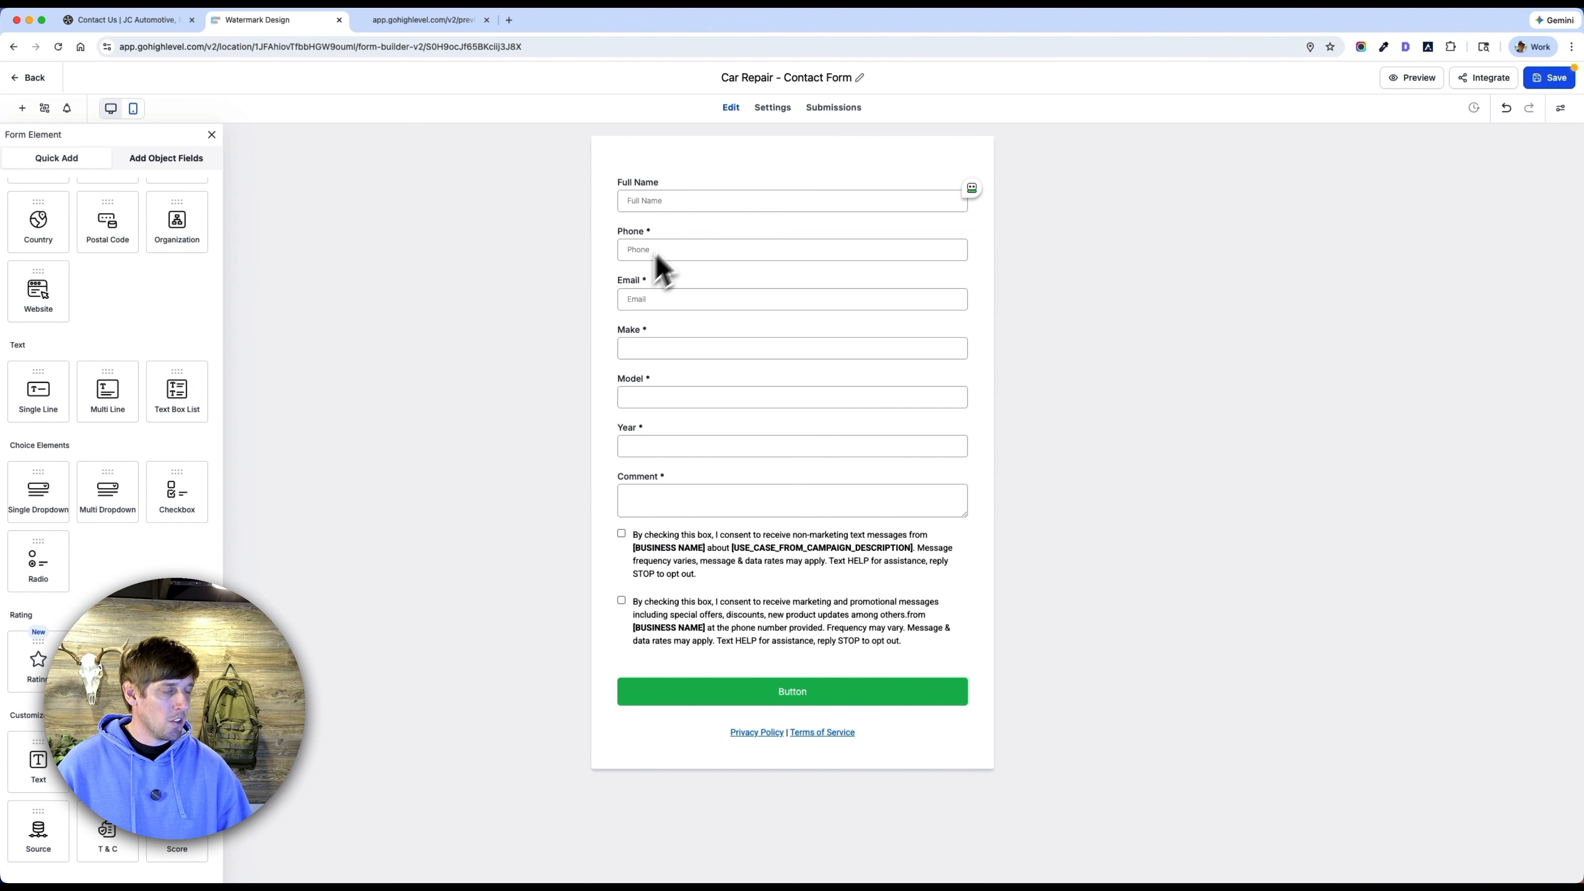
Make the Full Name field required.
{"action": "left_click", "coordinate": [689, 191]}
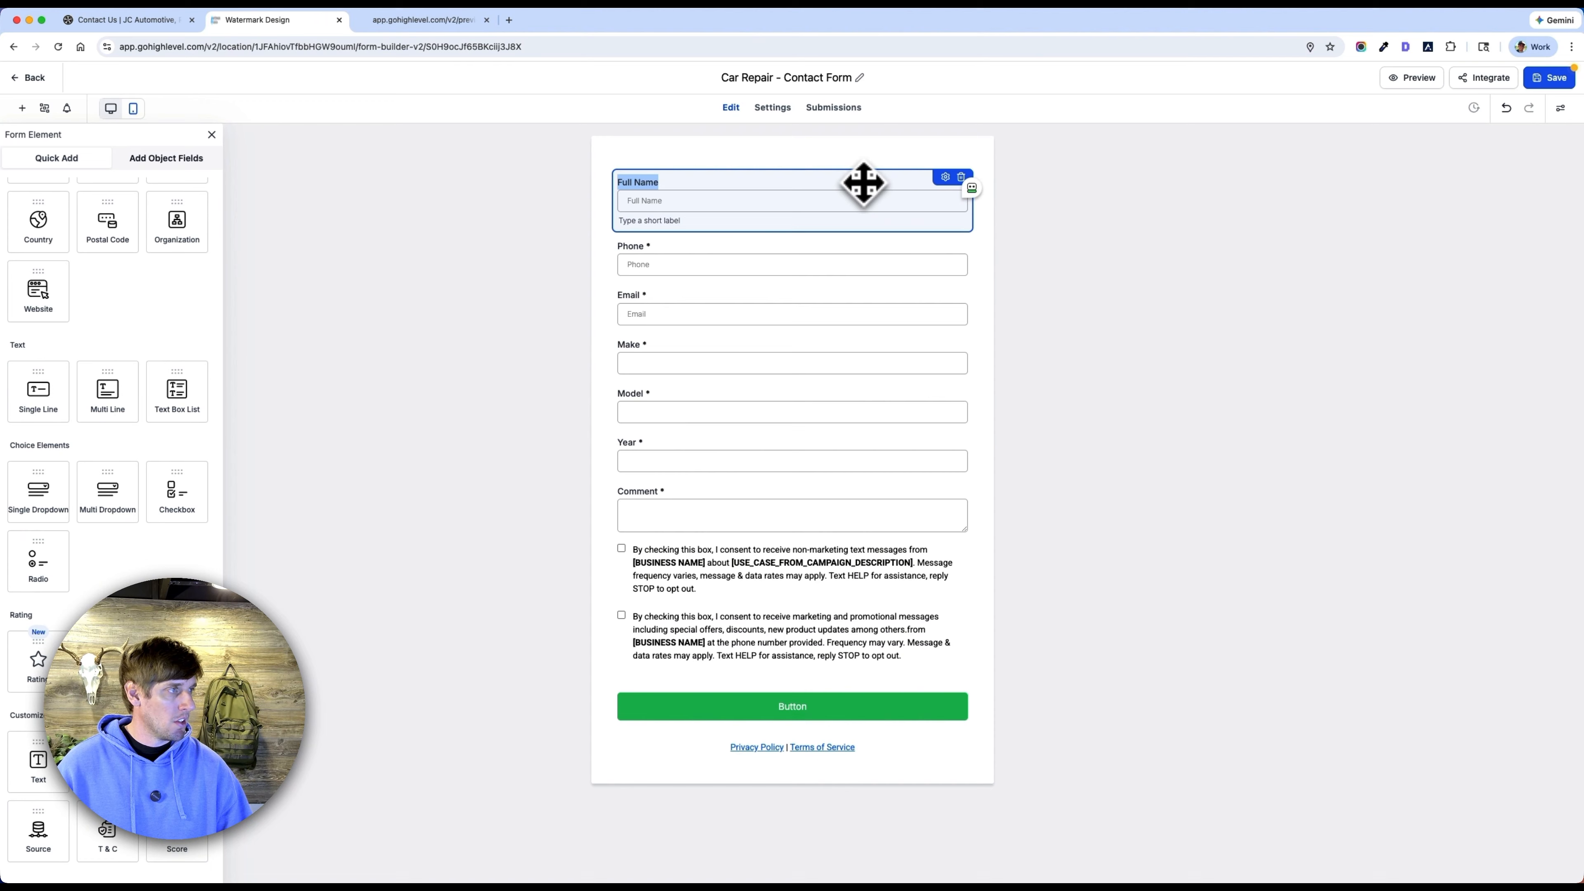
{"action": "left_click", "coordinate": [946, 177]}
{"action": "left_click", "coordinate": [1379, 504]}
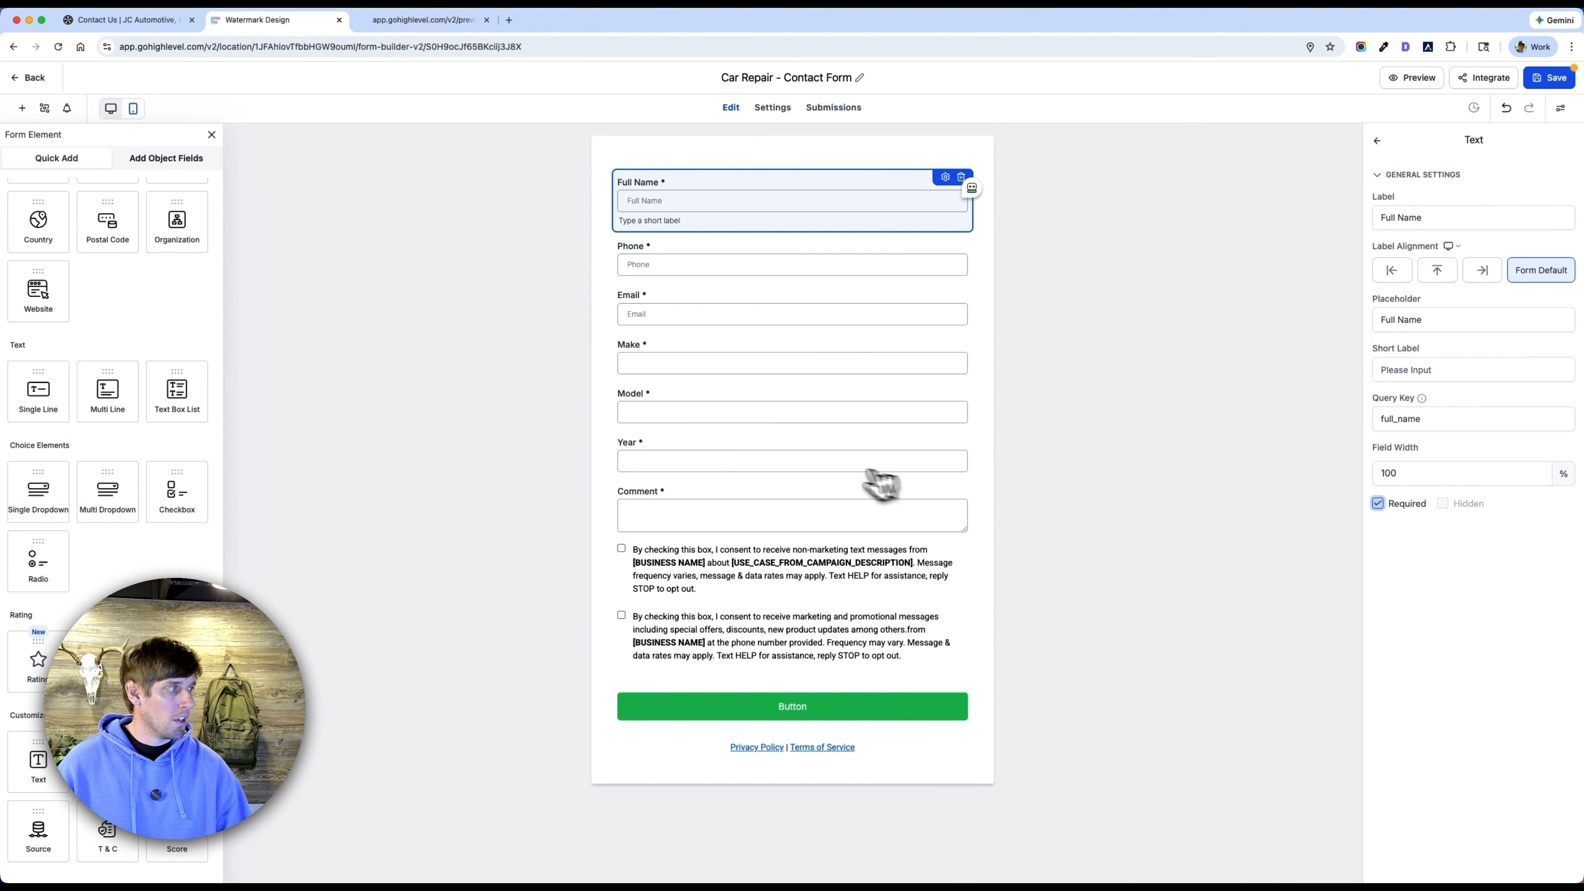
{"action": "left_click", "coordinate": [1042, 324]}
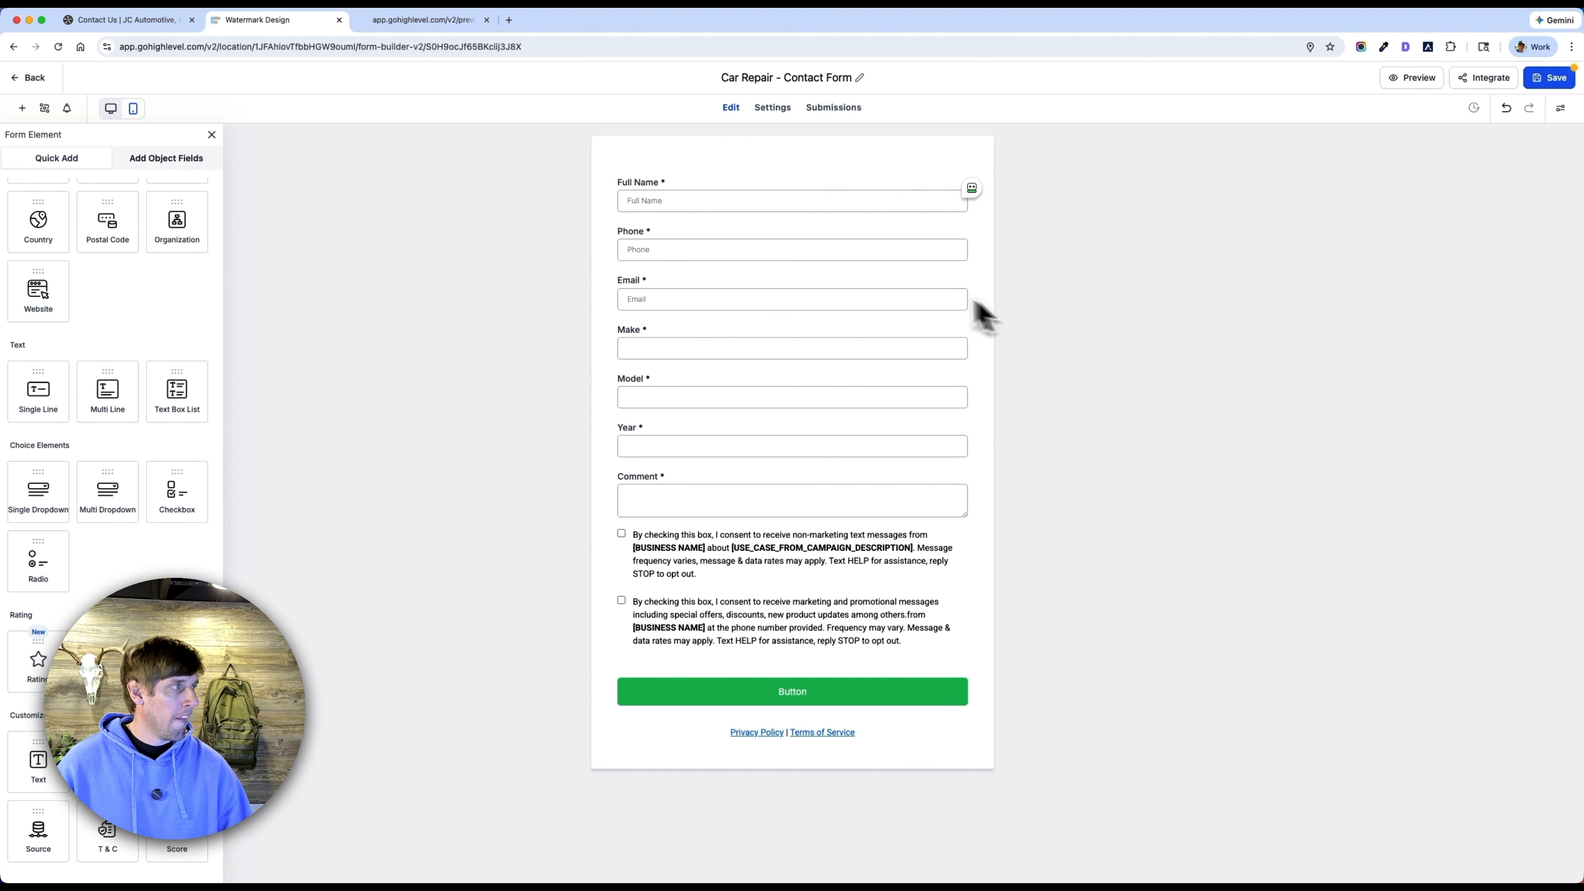
Save the Car Repair - Contact Form and return to the forms list.
{"action": "left_click", "coordinate": [764, 188]}
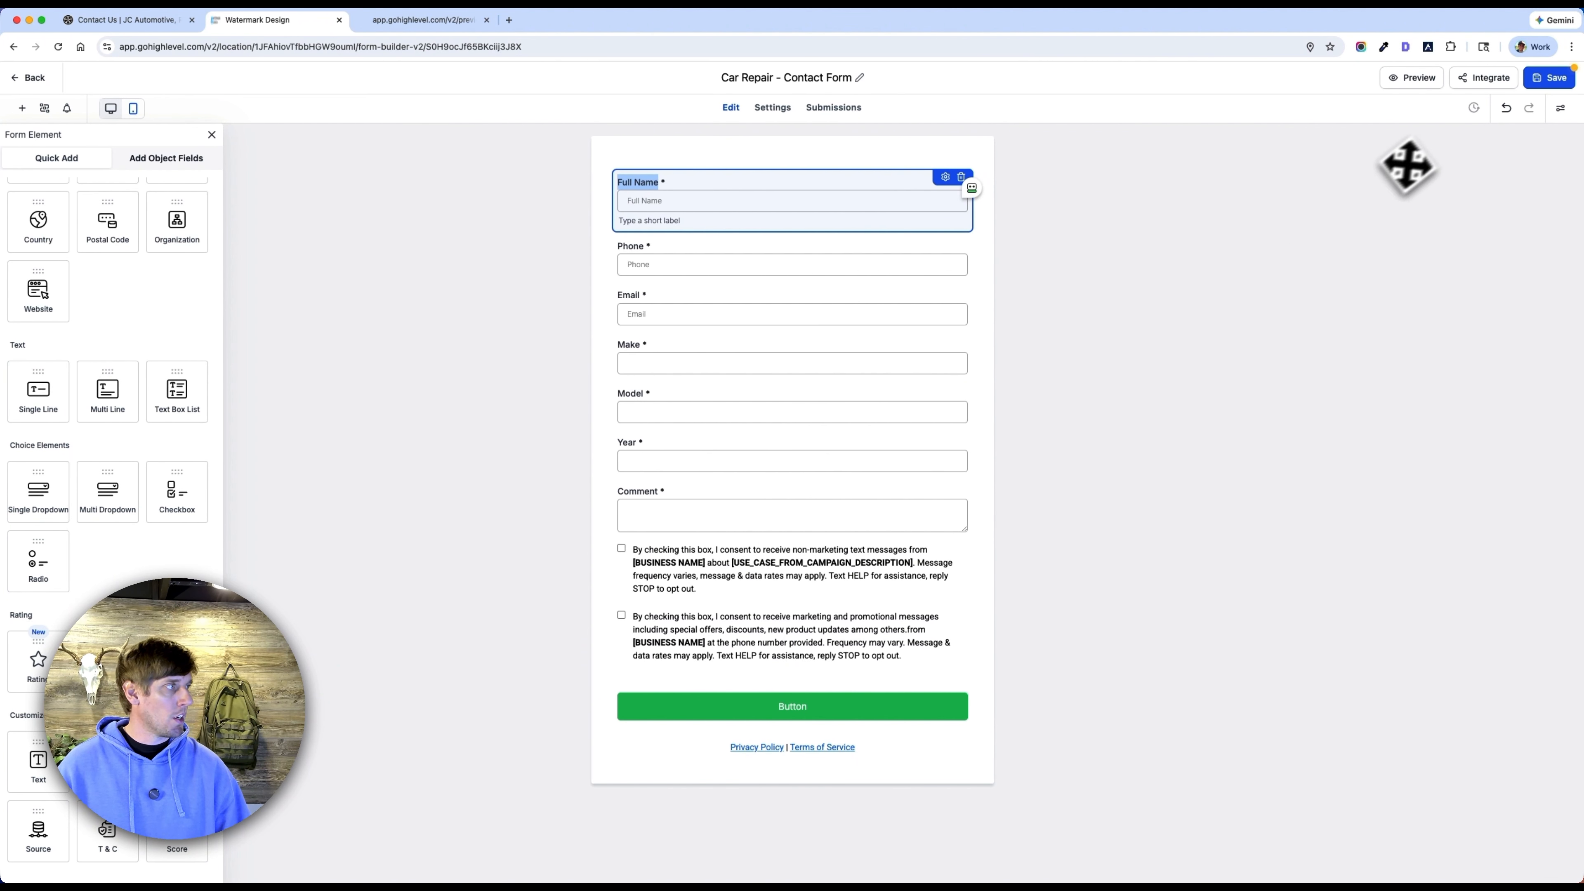
{"action": "left_click", "coordinate": [1565, 86]}
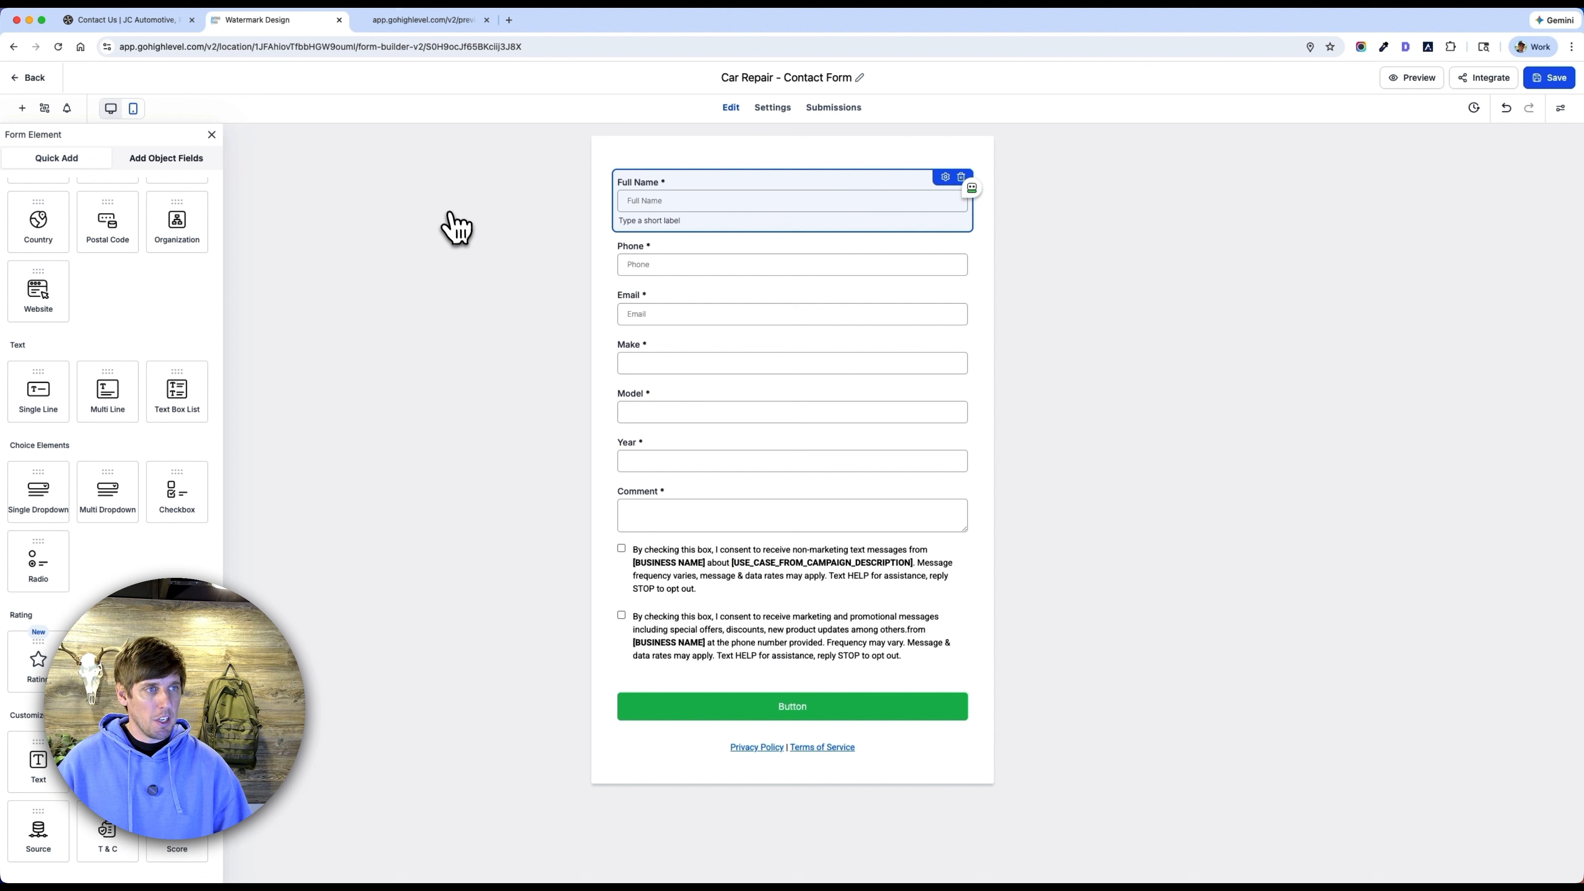
{"action": "left_click", "coordinate": [21, 82]}
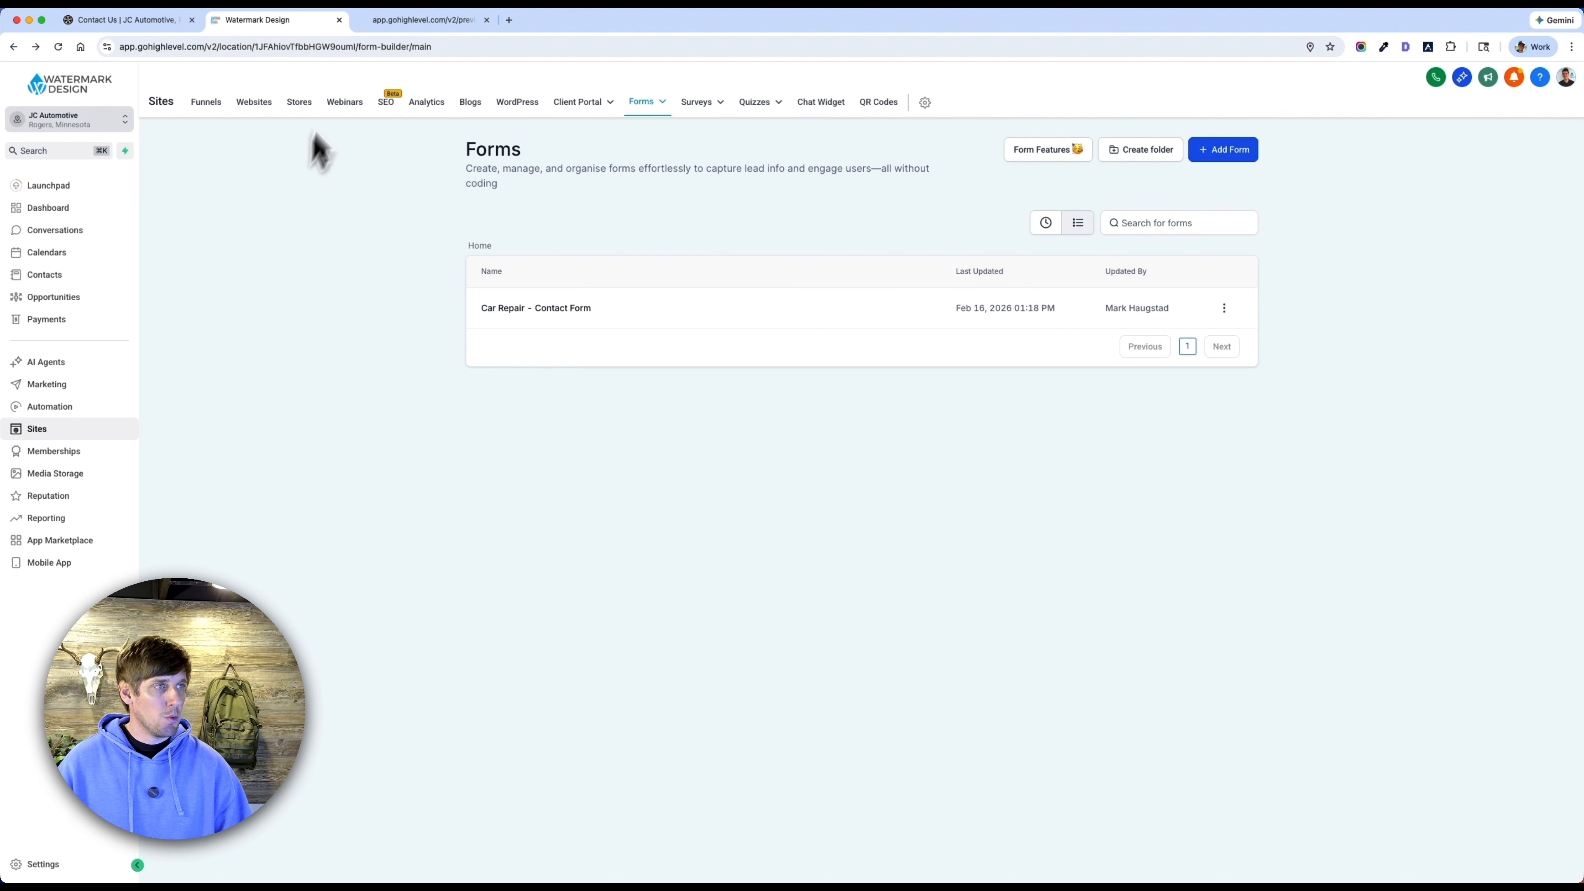
Open the Home page of the Muffler & Brakes Shop website for editing.
{"action": "left_click", "coordinate": [256, 105]}
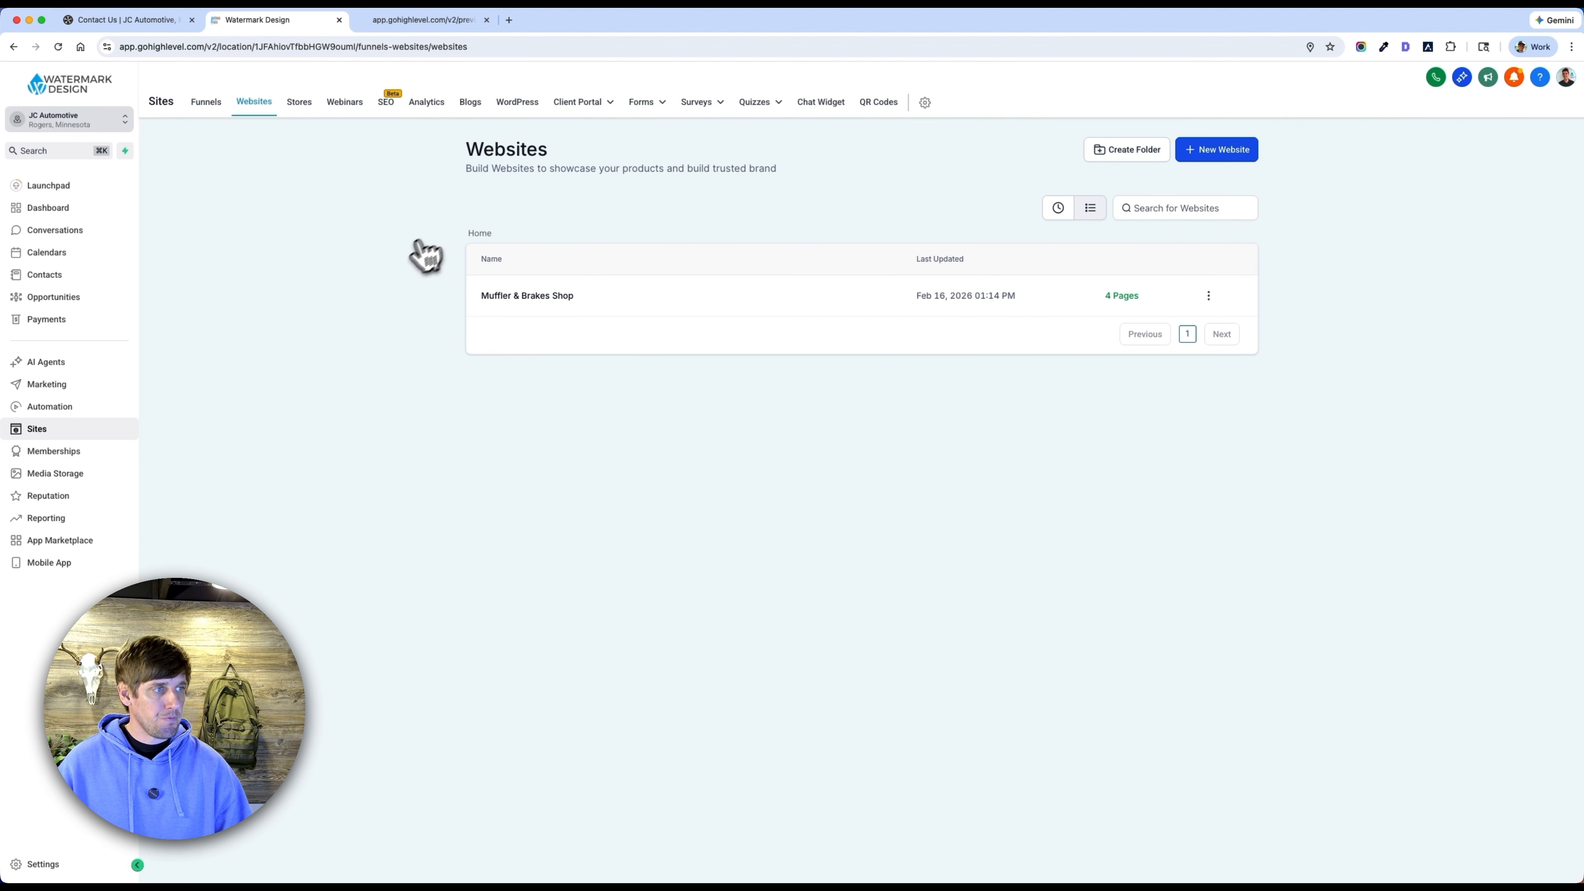
{"action": "left_click", "coordinate": [502, 295]}
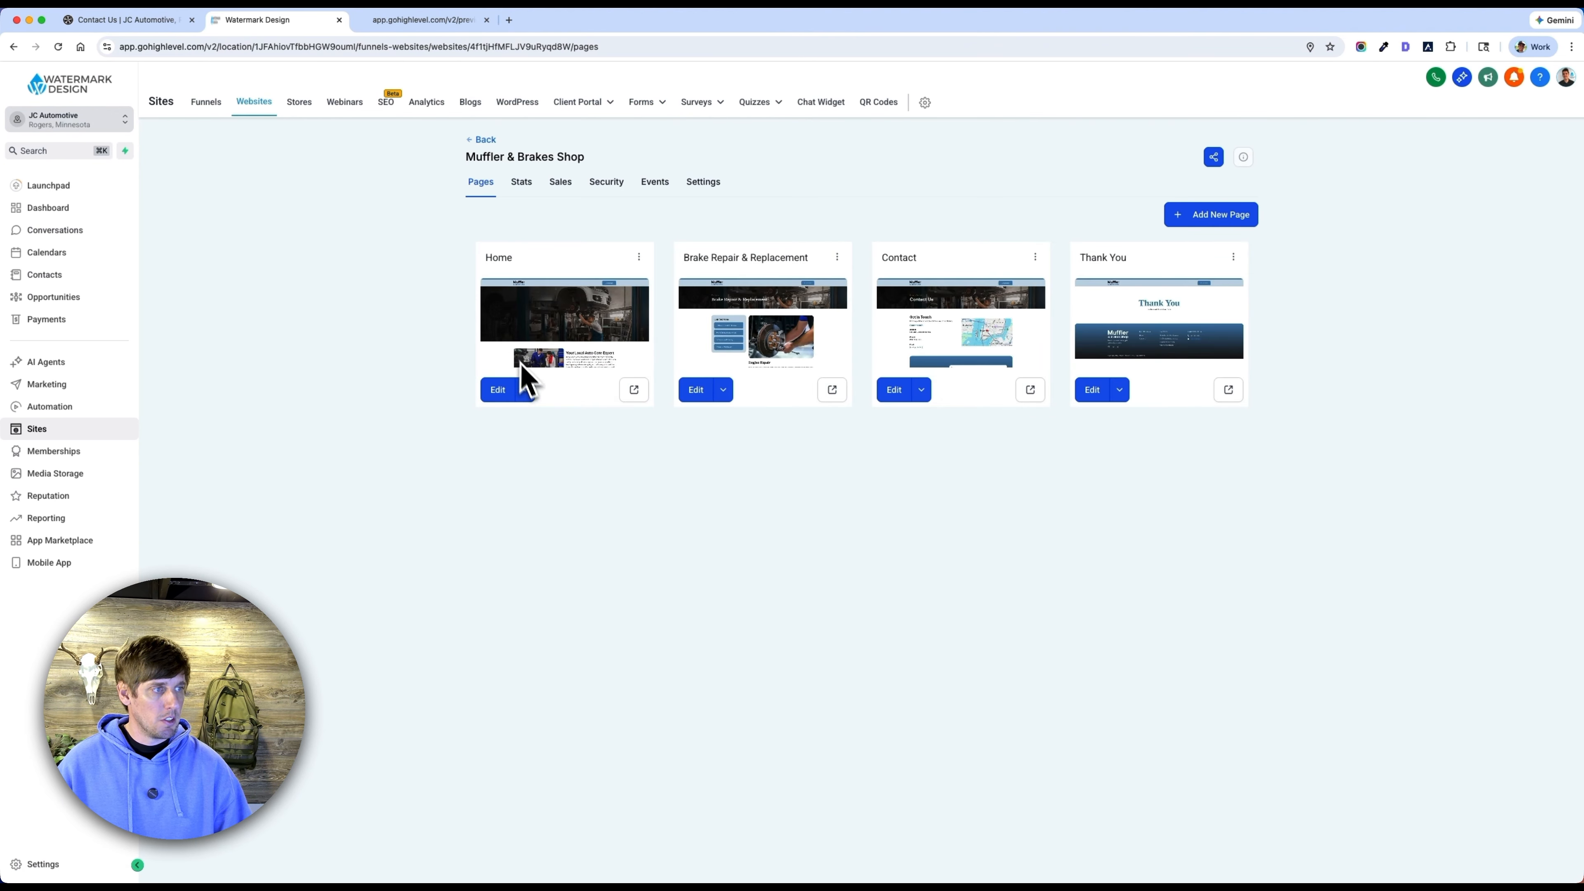
{"action": "left_click", "coordinate": [498, 389]}
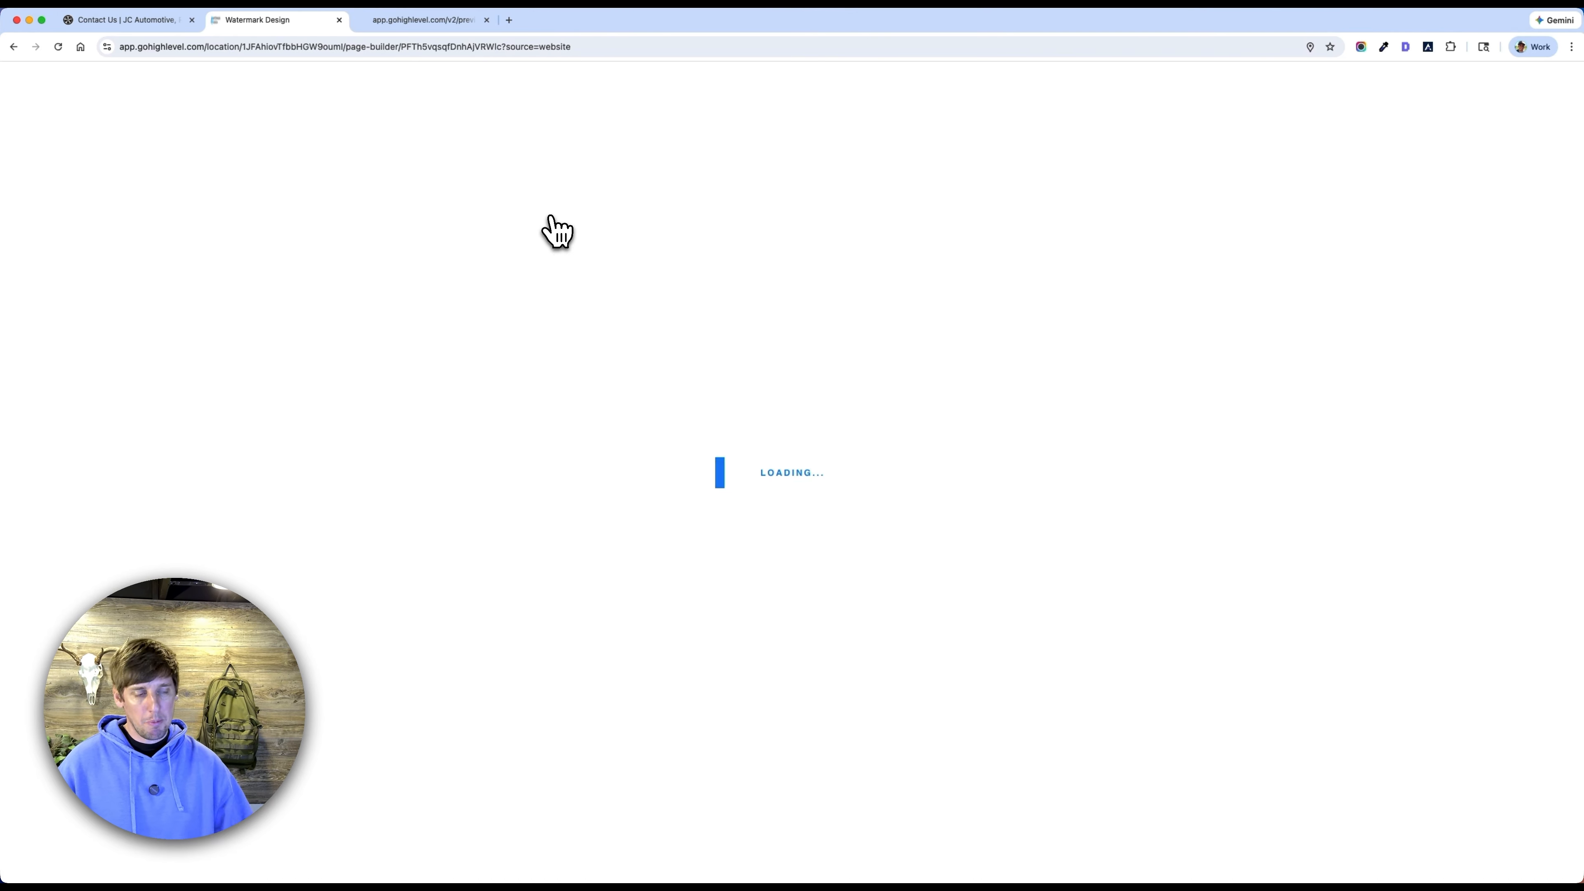
Check the Request a Call Back popup in the Home page preview and return to the page builder.
{"action": "left_click", "coordinate": [431, 22]}
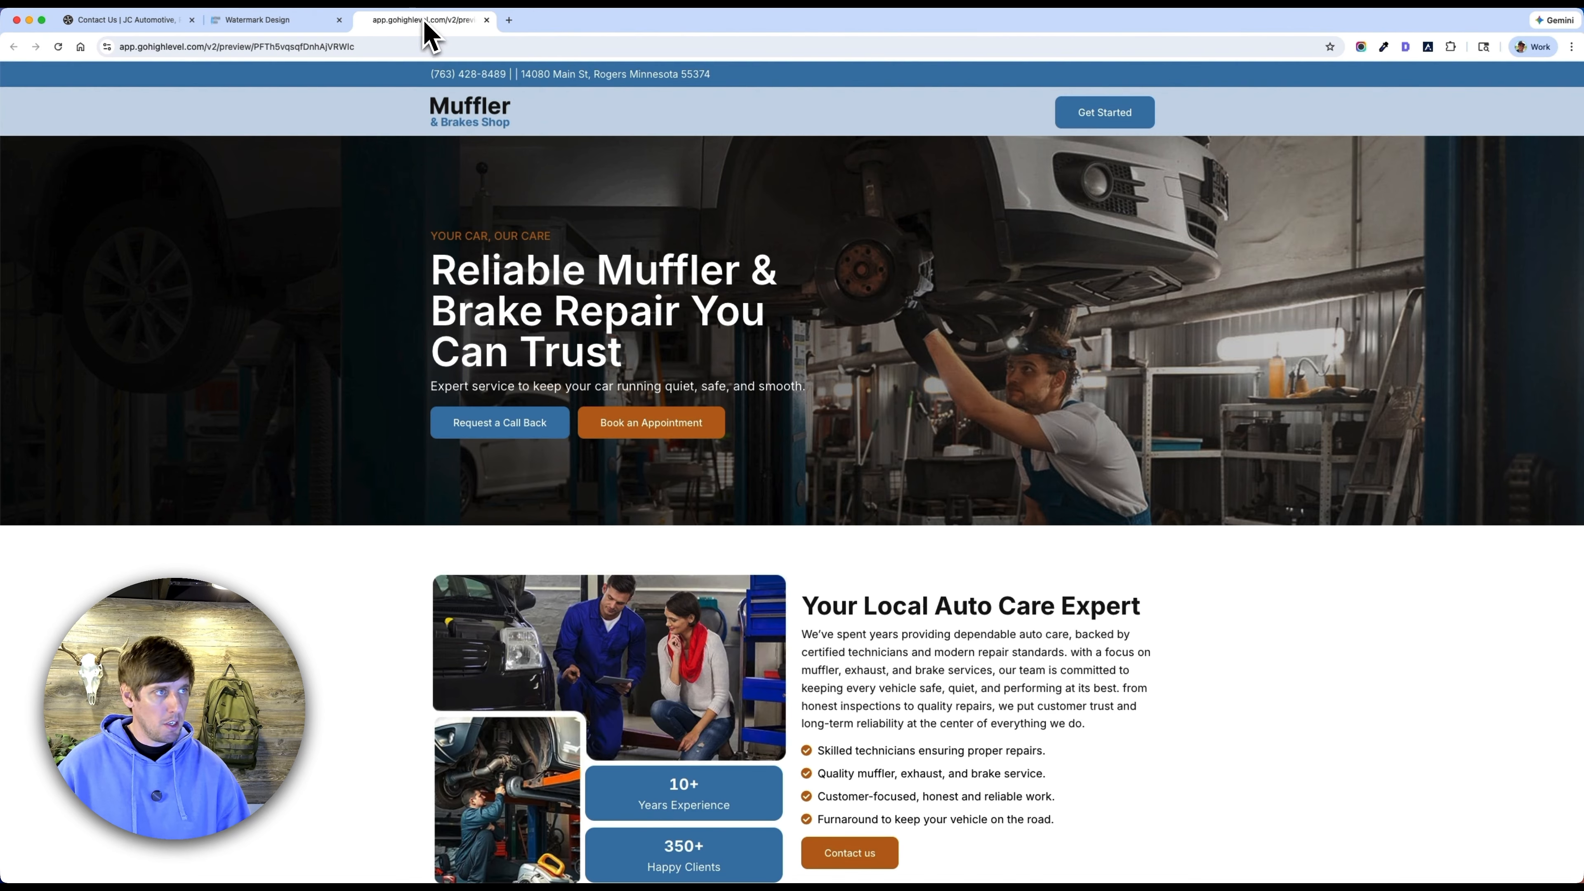
{"action": "left_click", "coordinate": [528, 437]}
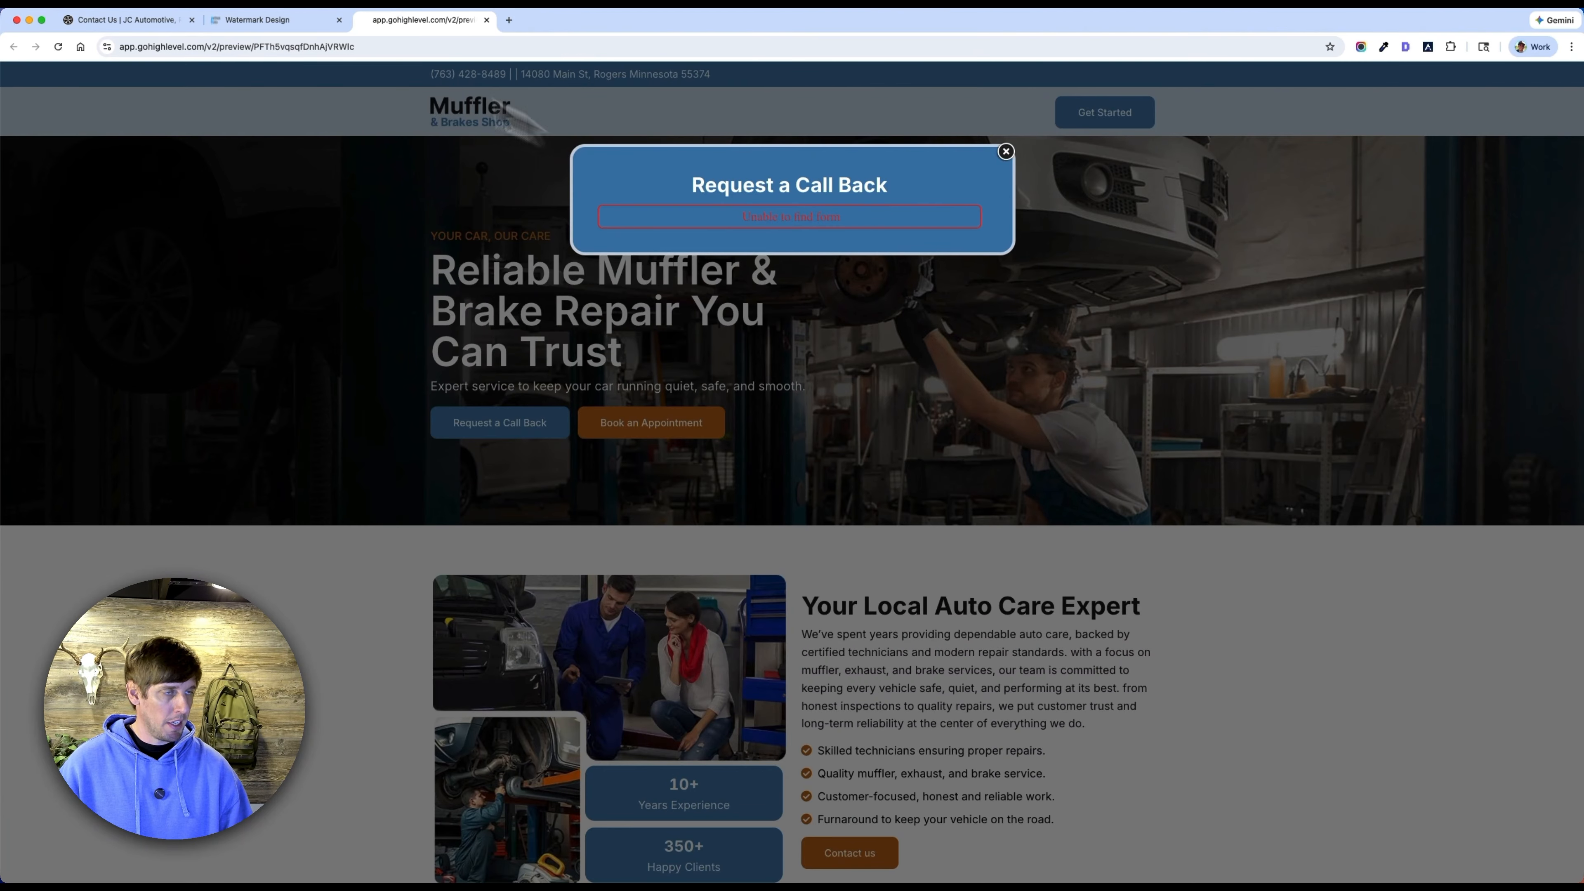
{"action": "left_click", "coordinate": [274, 20]}
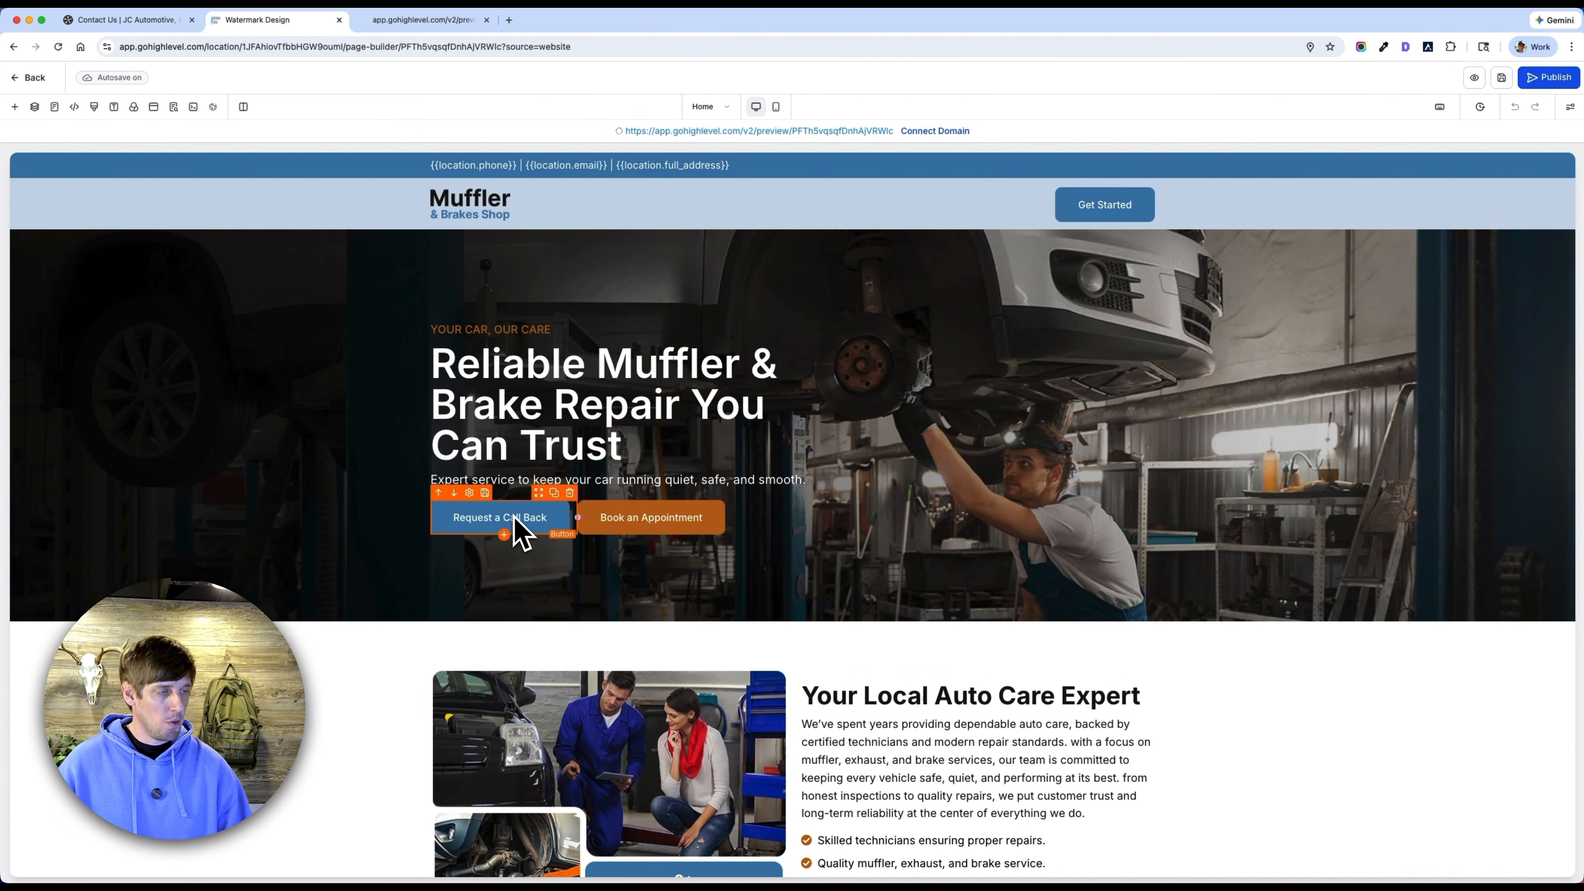
Open the Contact Form Popup and assign the Car Repair - Contact Form to its form element.
{"action": "left_click", "coordinate": [152, 108]}
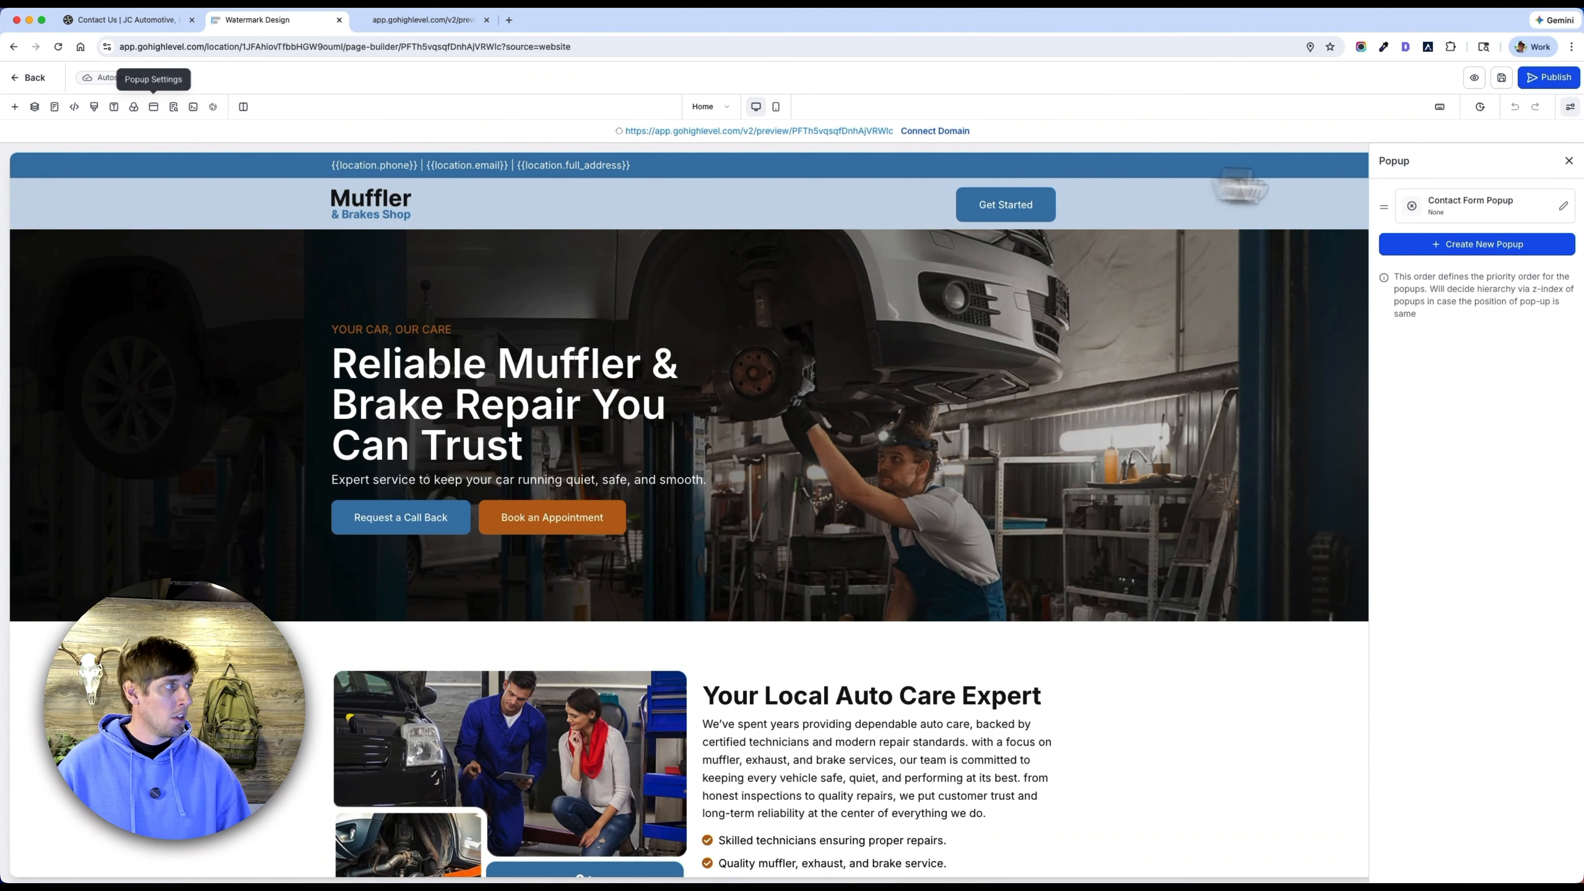
{"action": "left_click", "coordinate": [1564, 209]}
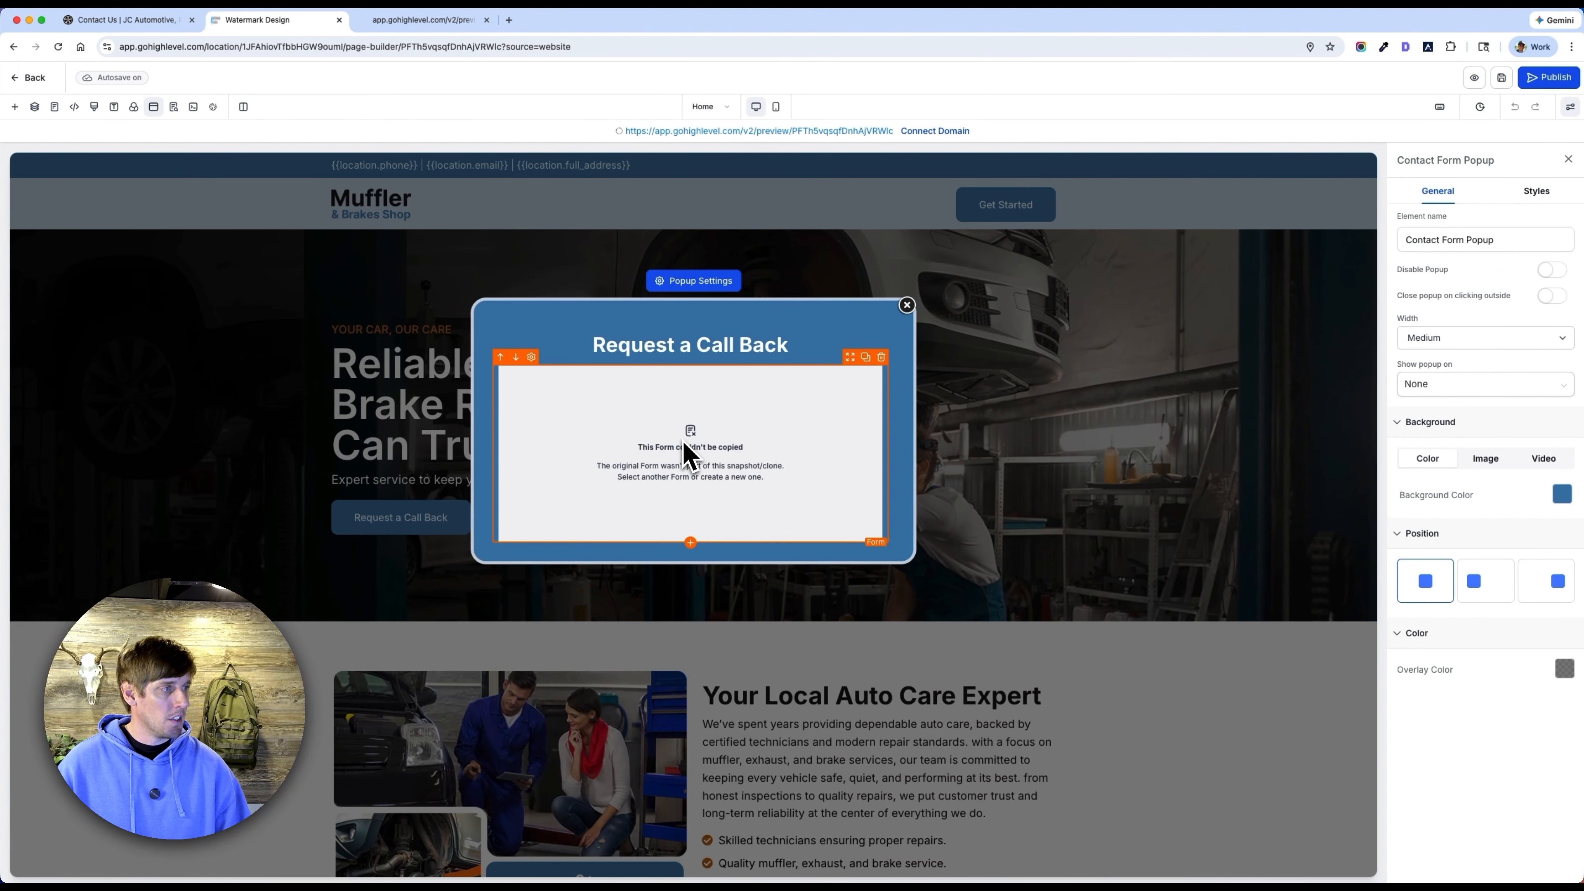
{"action": "left_click", "coordinate": [689, 455]}
{"action": "left_click", "coordinate": [1488, 318]}
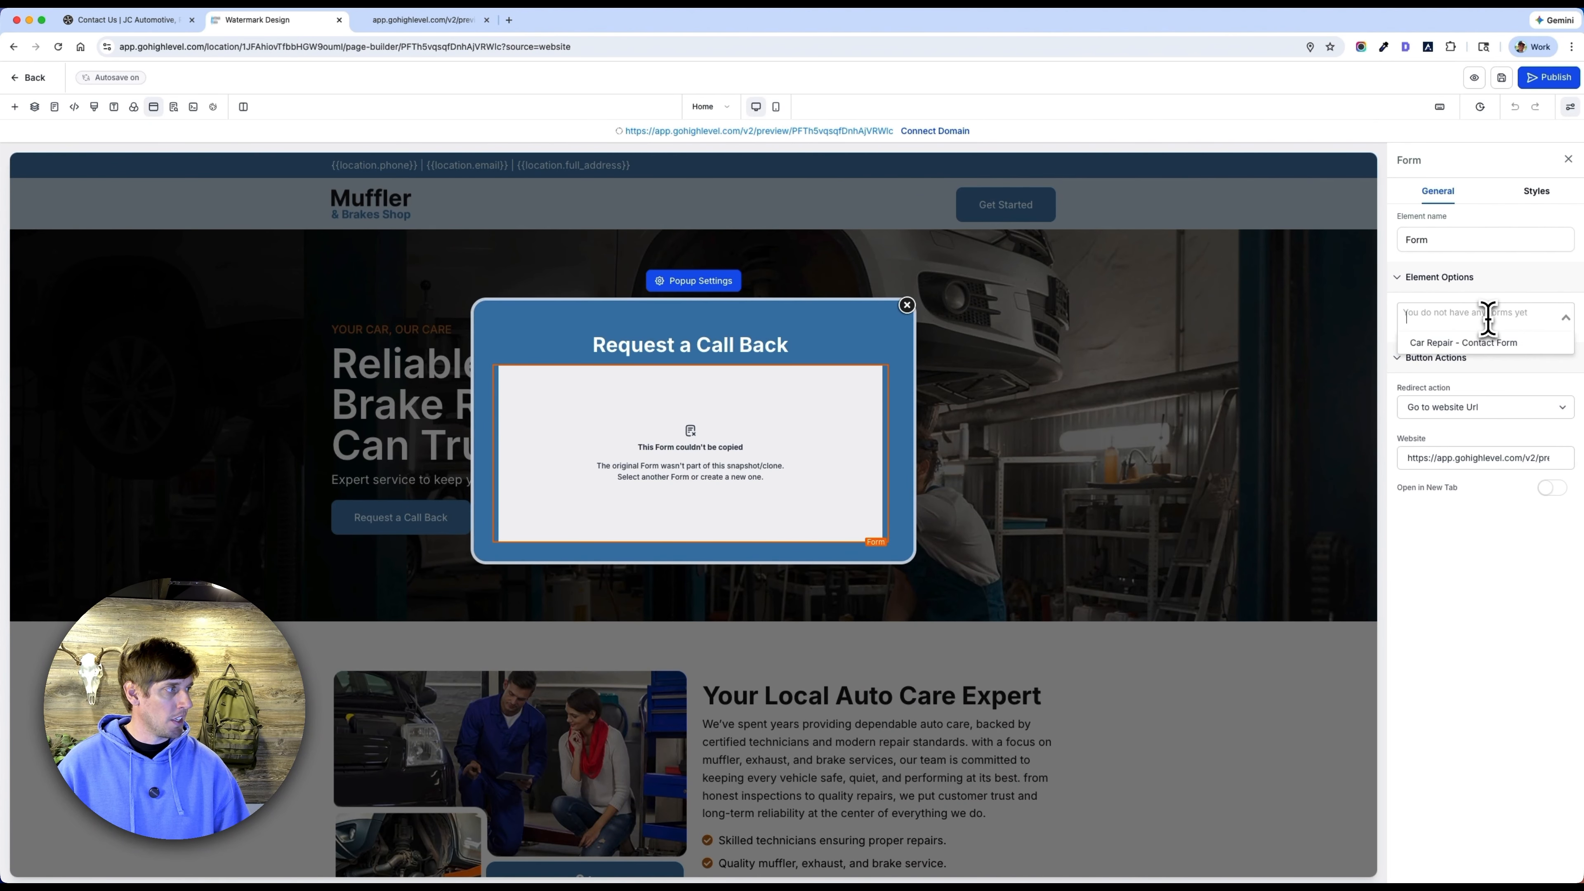
{"action": "left_click", "coordinate": [1447, 350]}
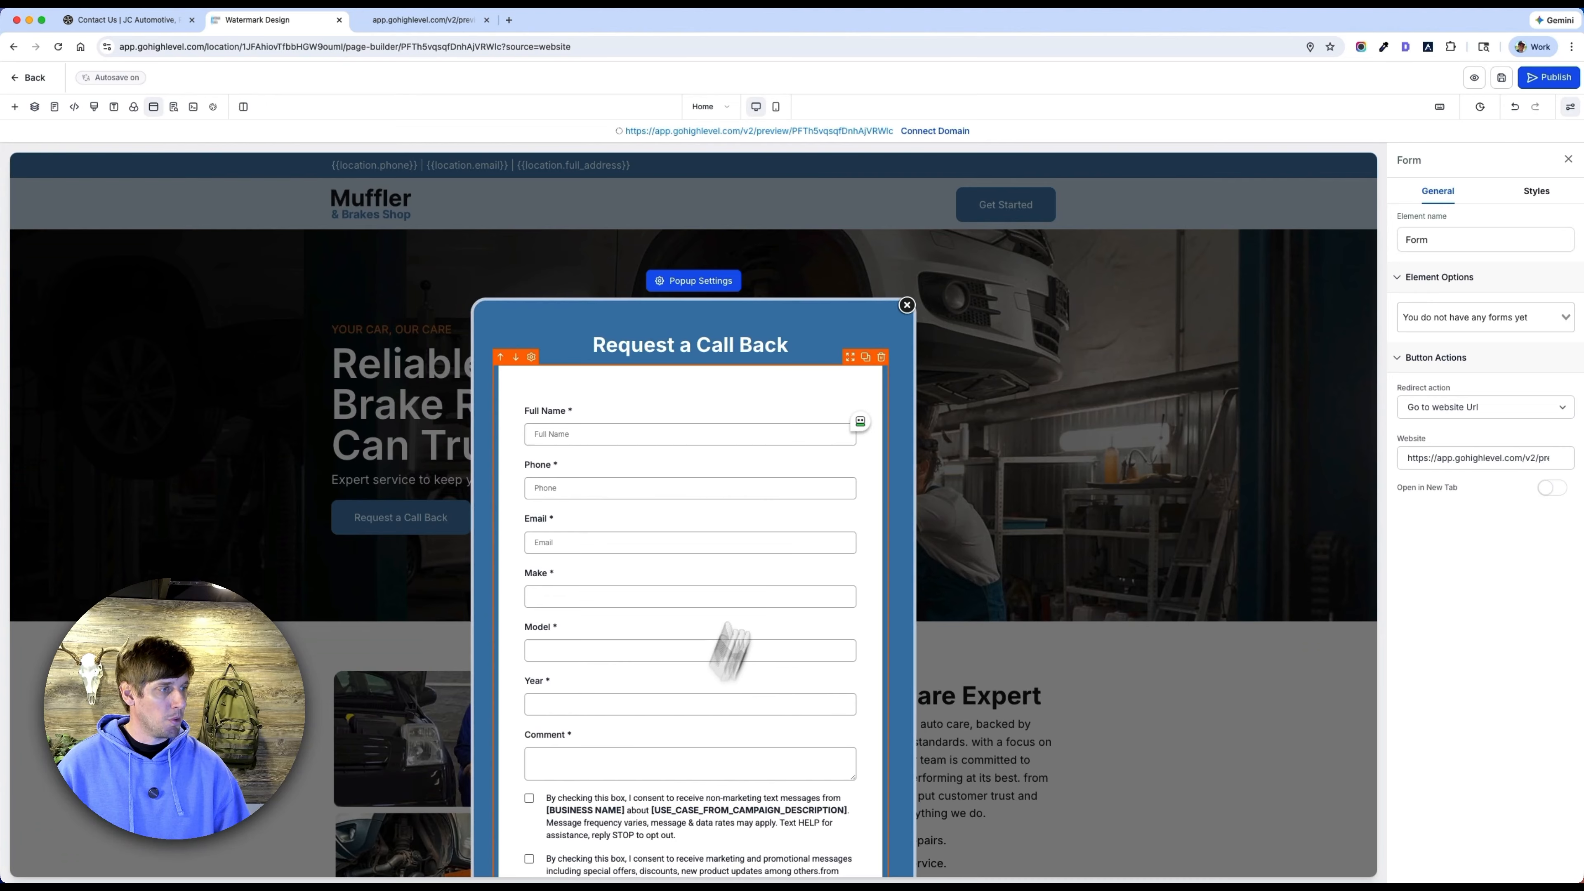